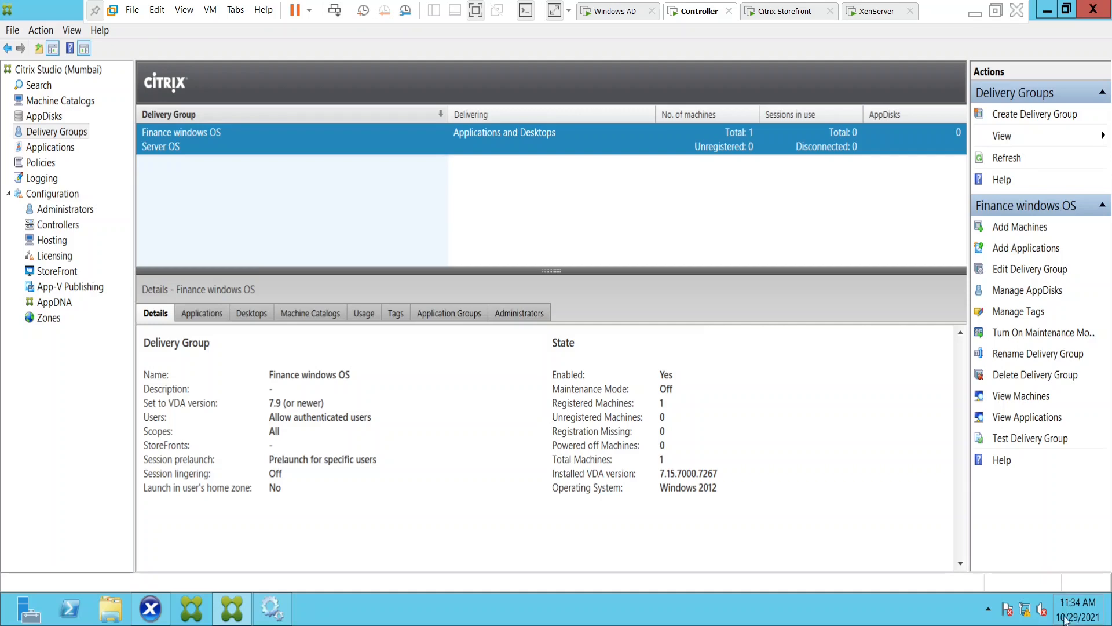
Find and open Notepad on the Controller machine, and move its blank window over the delivery group details.
{"action": "mouse_move", "coordinate": [1105, 621]}
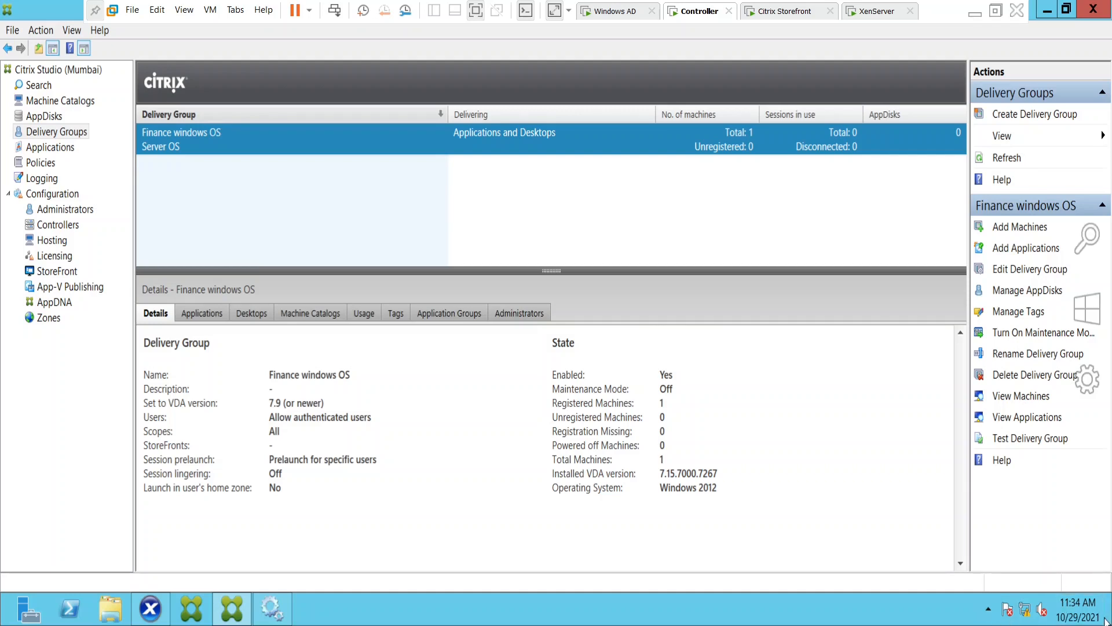
{"action": "left_click", "coordinate": [1090, 251]}
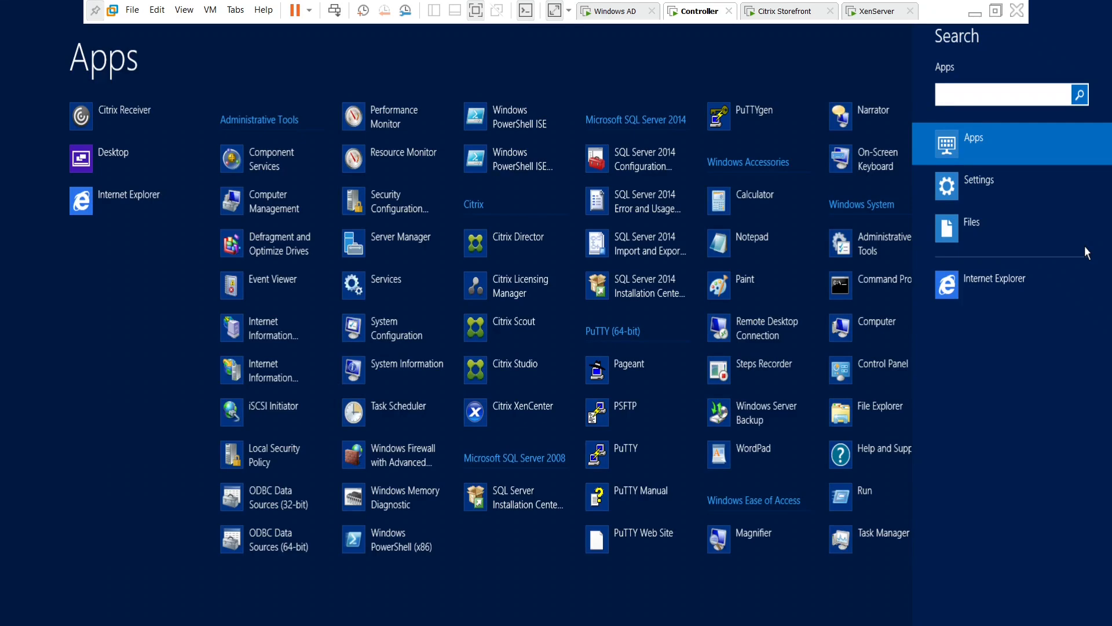
{"action": "type", "text": "notepad"}
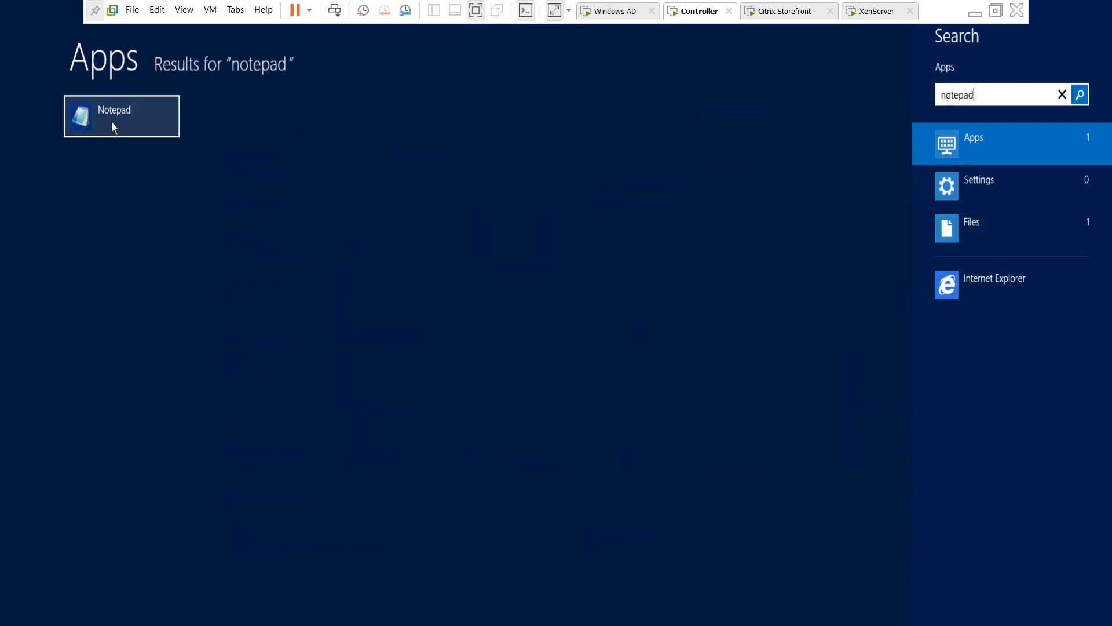
{"action": "left_click", "coordinate": [112, 123]}
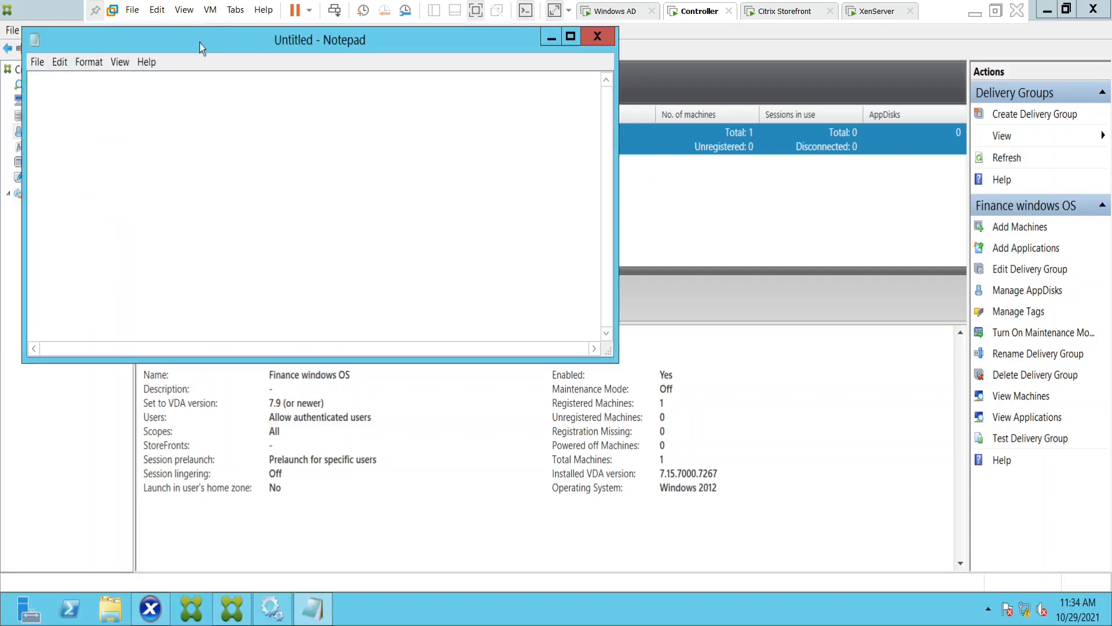
{"action": "left_click_drag", "start_coordinate": [198, 42], "coordinate": [521, 192]}
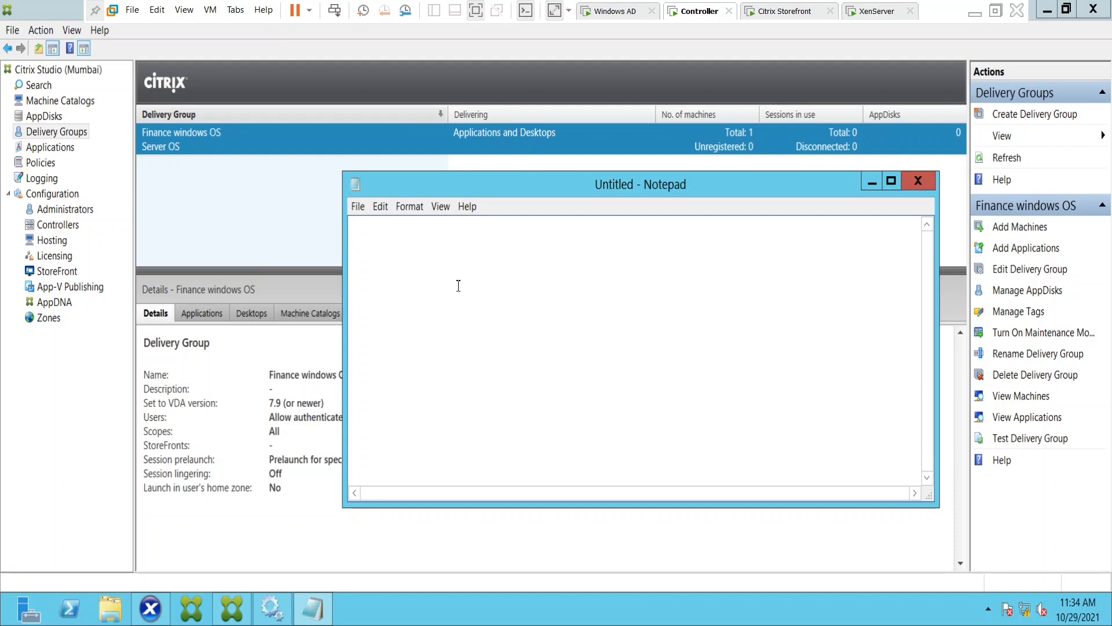
Write the lines "Server 1" and "Server 2", leaving a blank line after each.
{"action": "type", "text": "Server "}
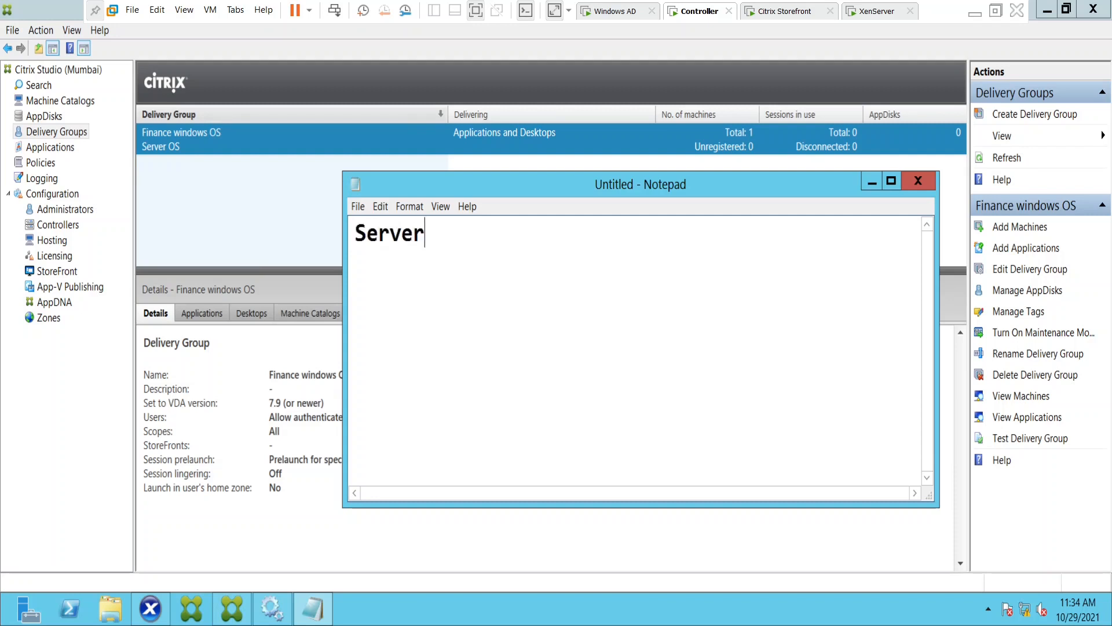
{"action": "type", "text": "1"}
{"action": "key", "text": "Return"}
{"action": "key", "text": "Return"}
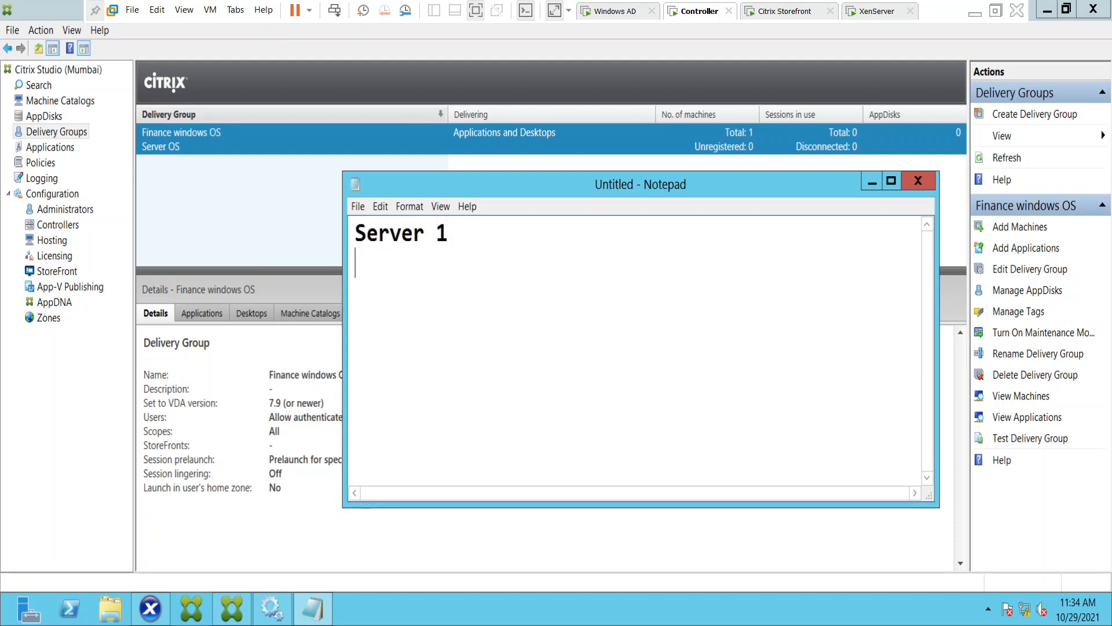
{"action": "type", "text": "Server "}
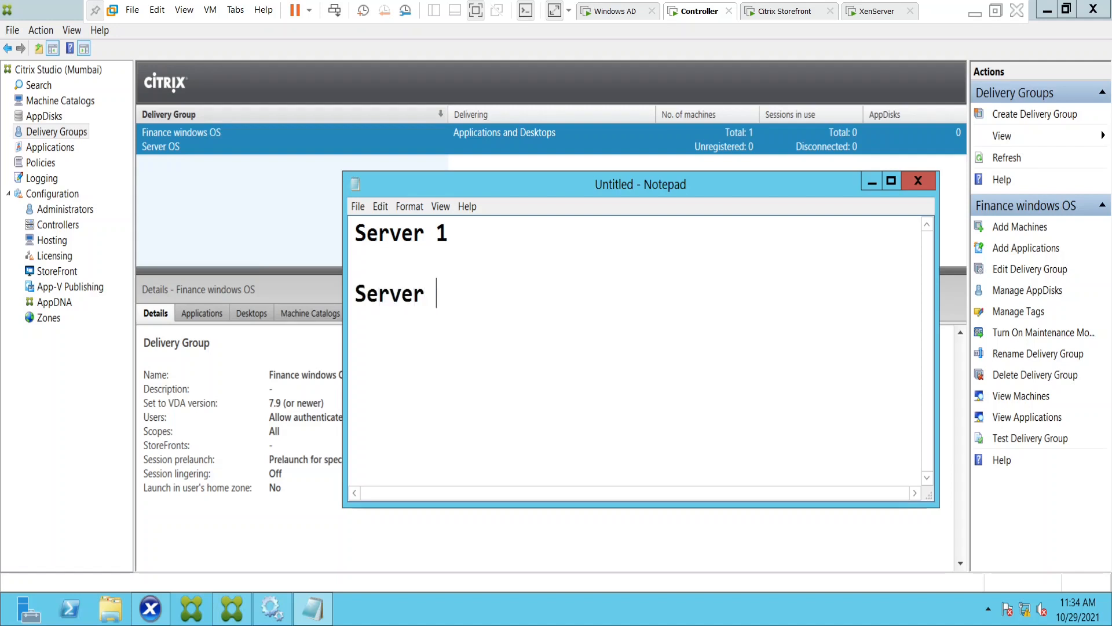
{"action": "type", "text": "2"}
{"action": "key", "text": "Return"}
{"action": "key", "text": "Return"}
Add the lines "Server 3", "Server 4" and "Server 5" with blank lines between them, and maximize the Notepad window.
{"action": "type", "text": "Se"}
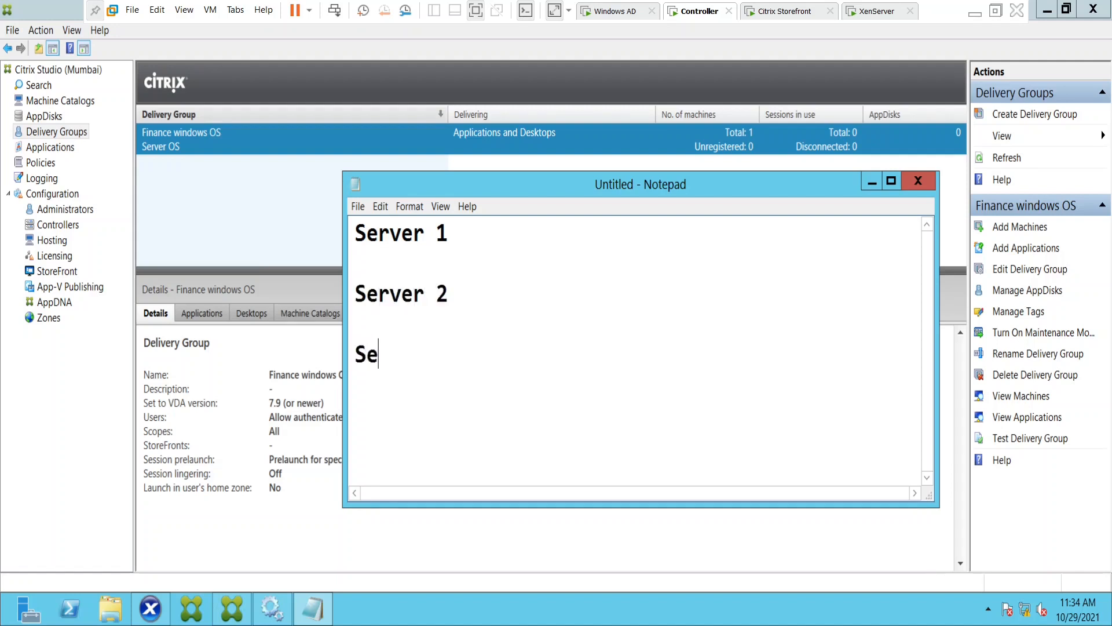
{"action": "type", "text": "rver 3"}
{"action": "key", "text": "Return"}
{"action": "key", "text": "Return"}
{"action": "type", "text": "Server "}
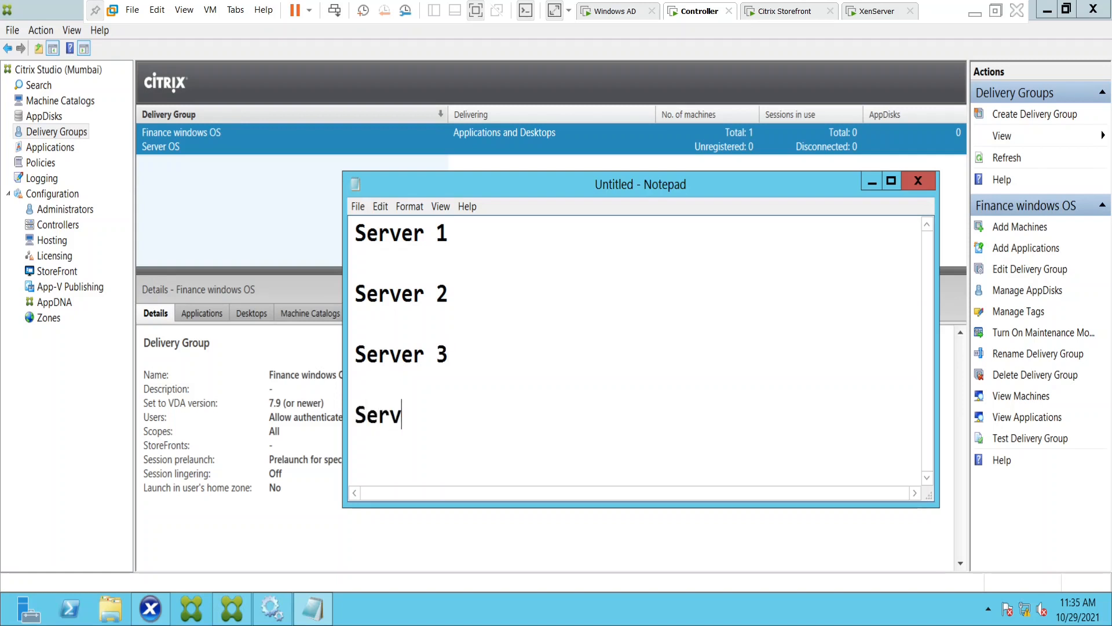
{"action": "type", "text": "4"}
{"action": "key", "text": "Return"}
{"action": "key", "text": "Return"}
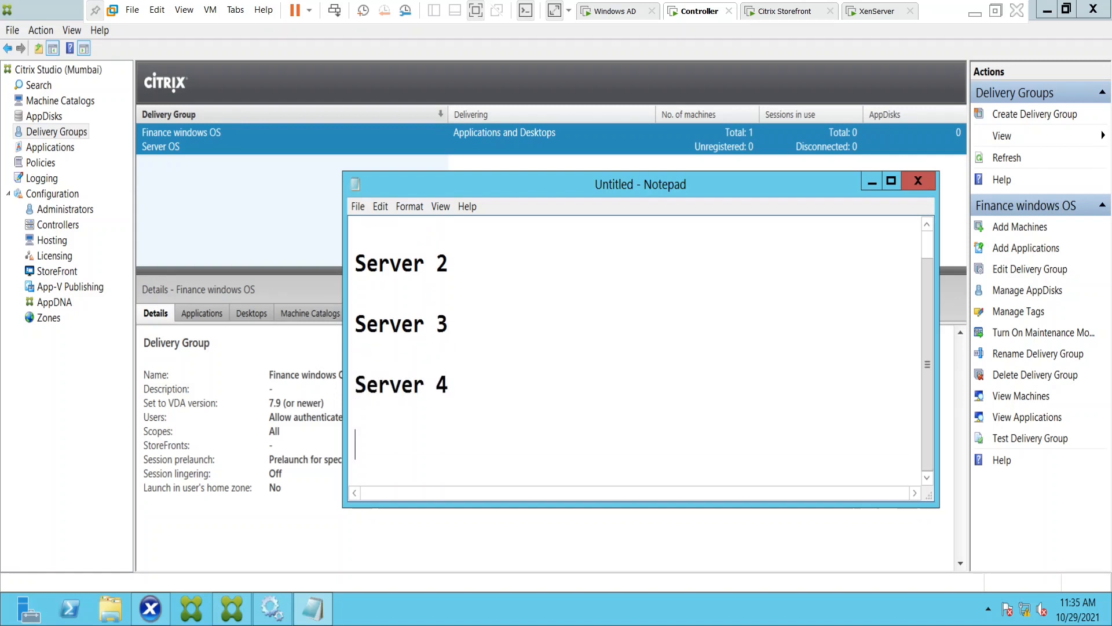
{"action": "type", "text": "Server "}
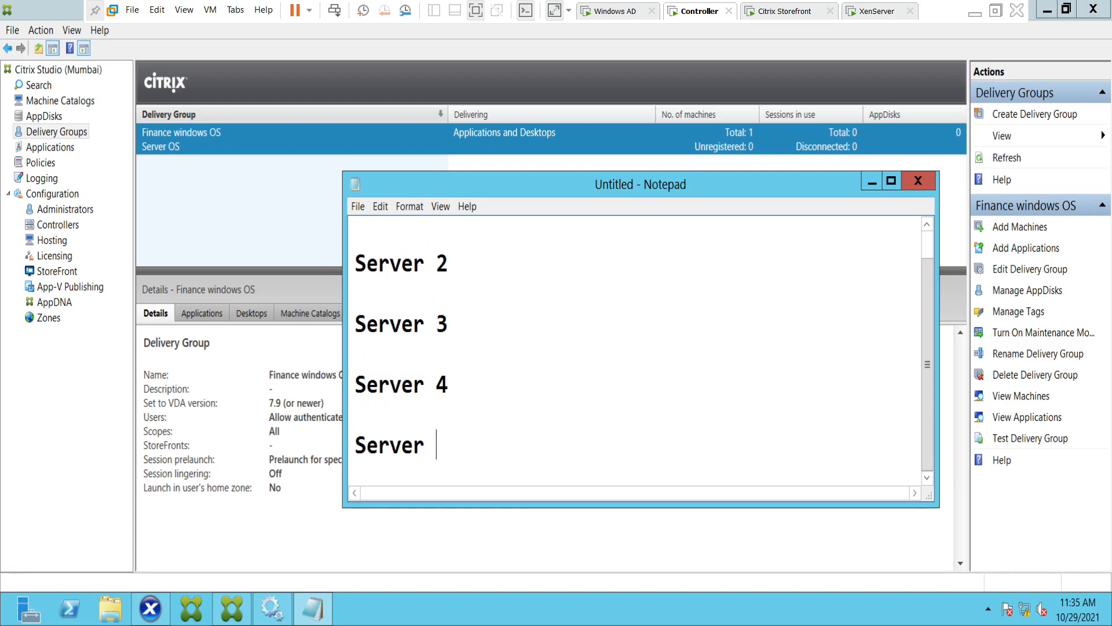
{"action": "type", "text": "5"}
{"action": "left_click", "coordinate": [891, 181]}
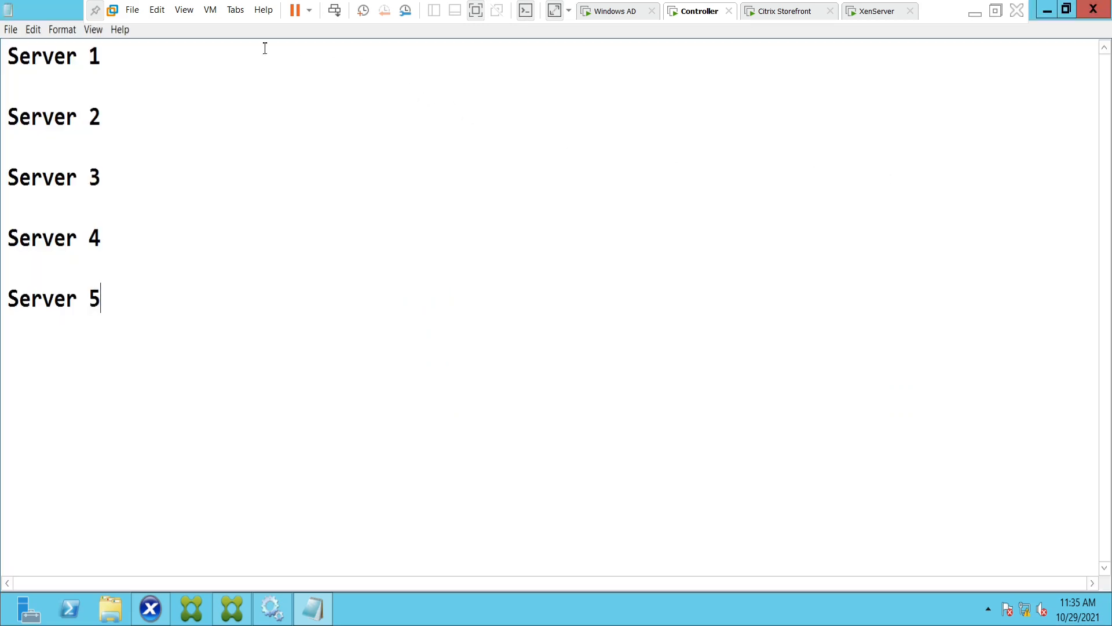
Append "- 5 applications" to the Server 1 line.
{"action": "left_click", "coordinate": [164, 113]}
{"action": "left_click", "coordinate": [121, 56]}
{"action": "type", "text": "- 5 ap0"}
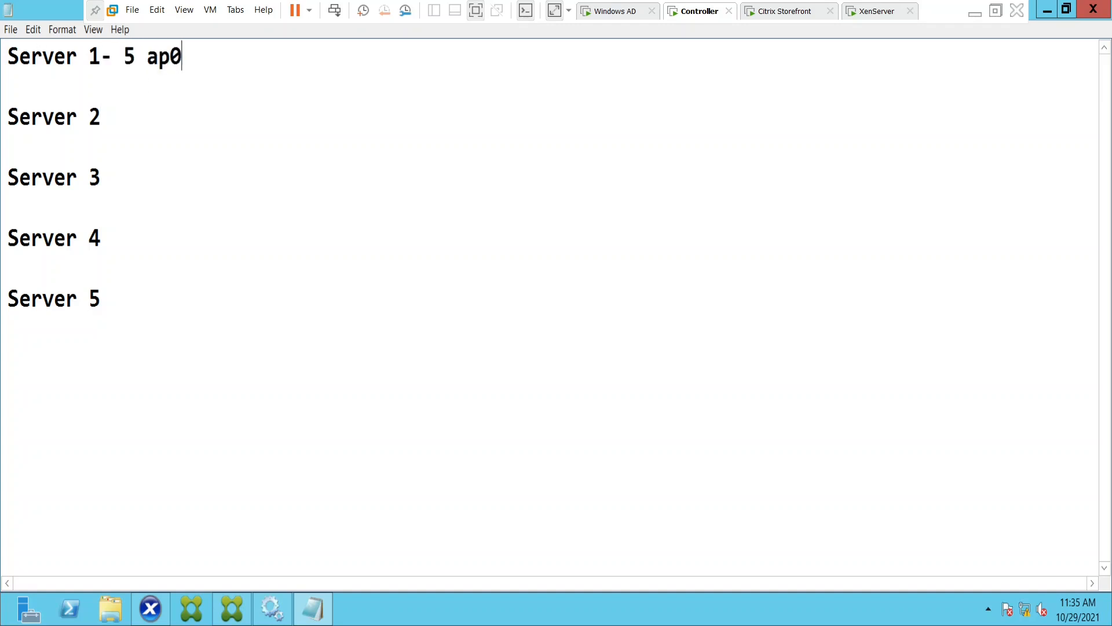
{"action": "key", "text": "BackSpace"}
{"action": "type", "text": "plica"}
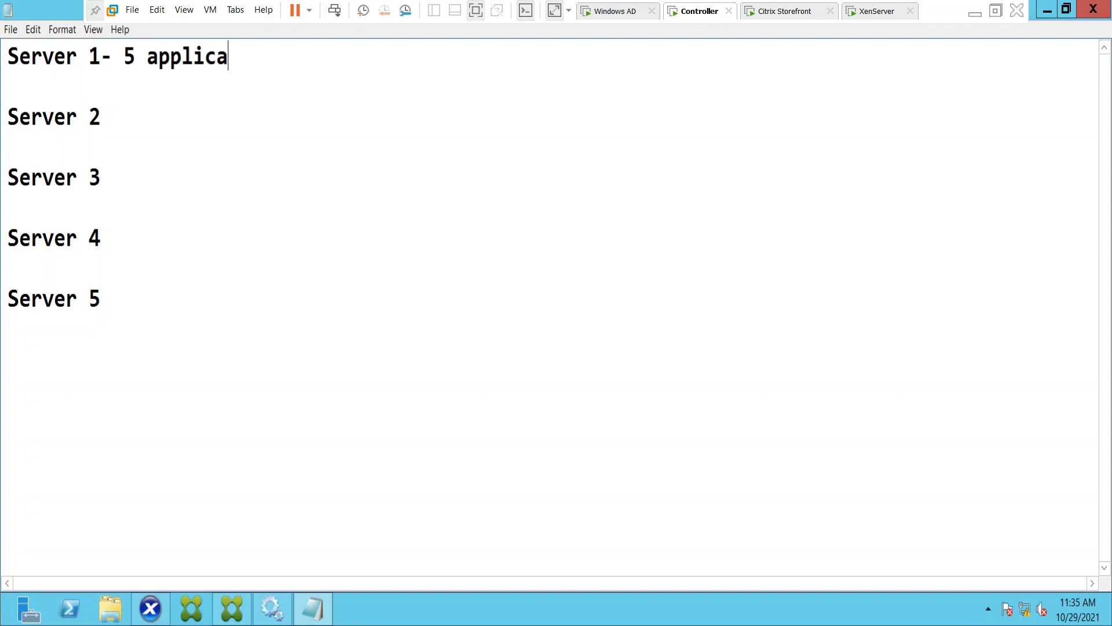
{"action": "type", "text": "tions"}
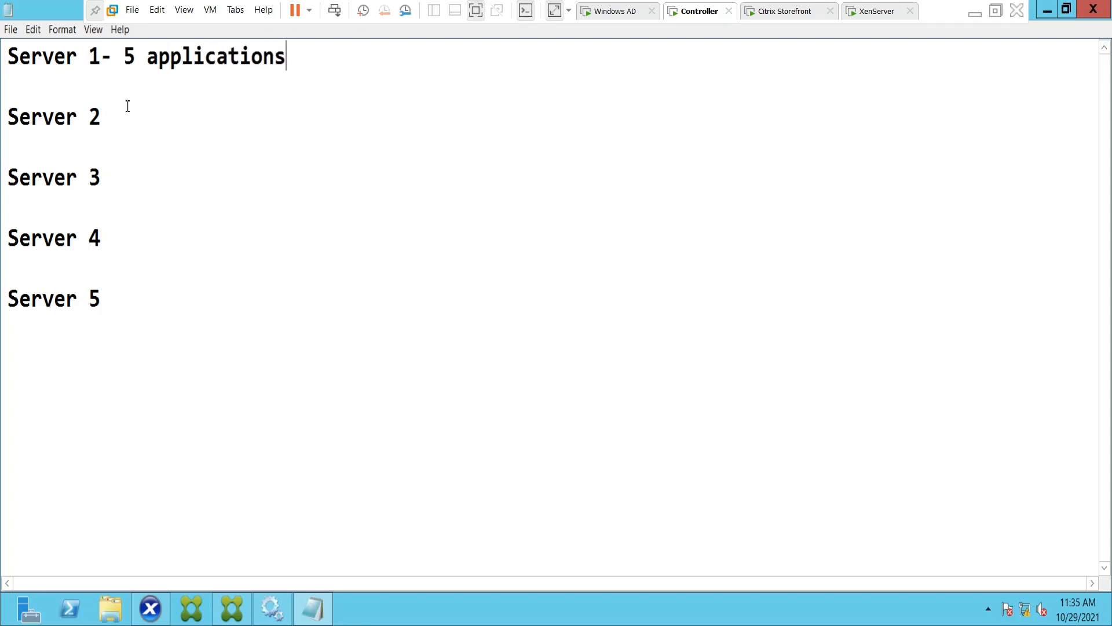
Append "- 5 applications" to the Server 2 and Server 3 lines.
{"action": "left_click", "coordinate": [141, 126]}
{"action": "type", "text": "- 5 appli"}
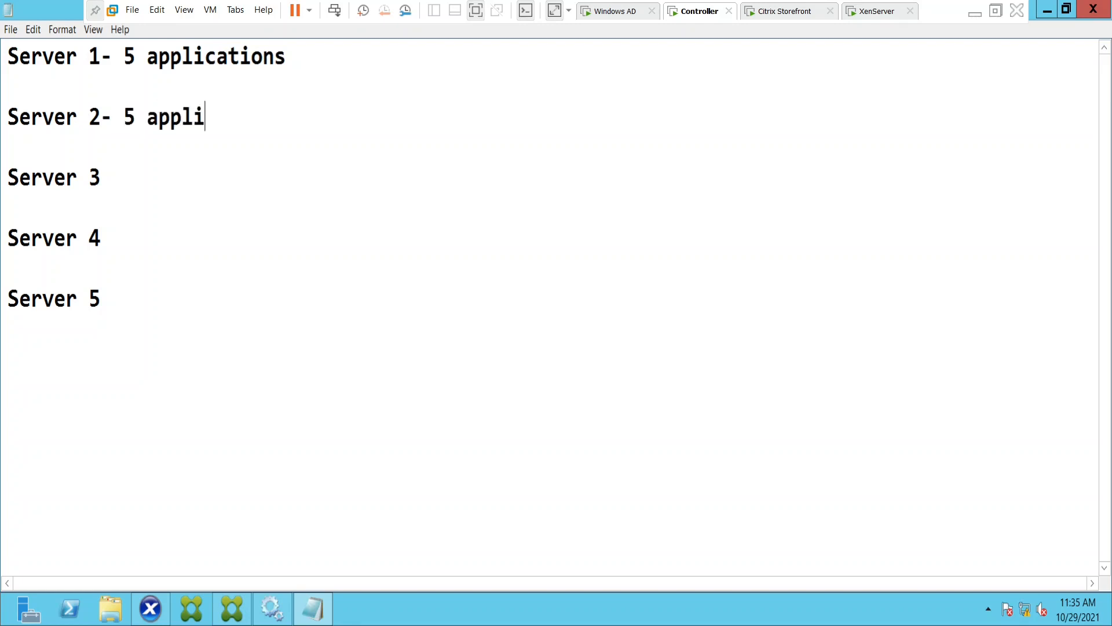
{"action": "type", "text": "cations"}
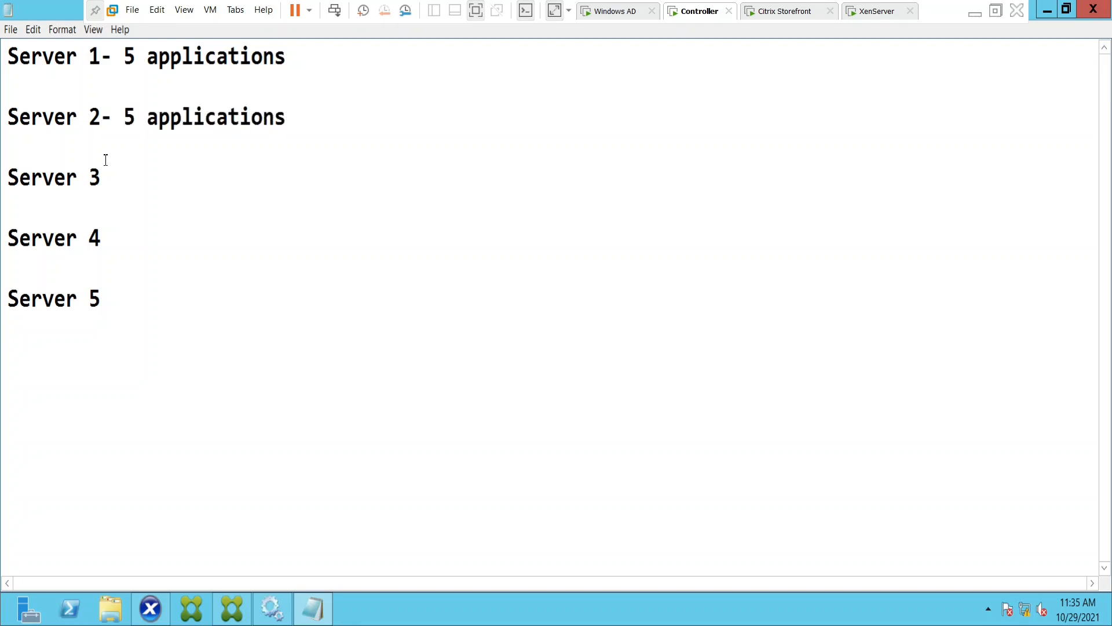
{"action": "left_click", "coordinate": [134, 176]}
{"action": "type", "text": "- 5 appl"}
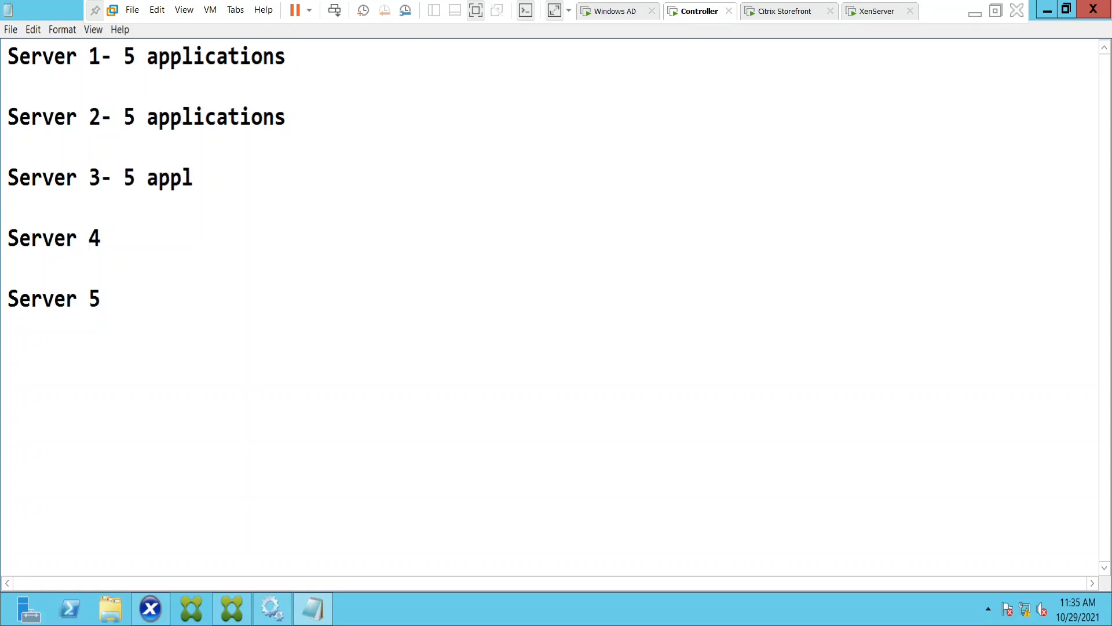
{"action": "type", "text": "ications"}
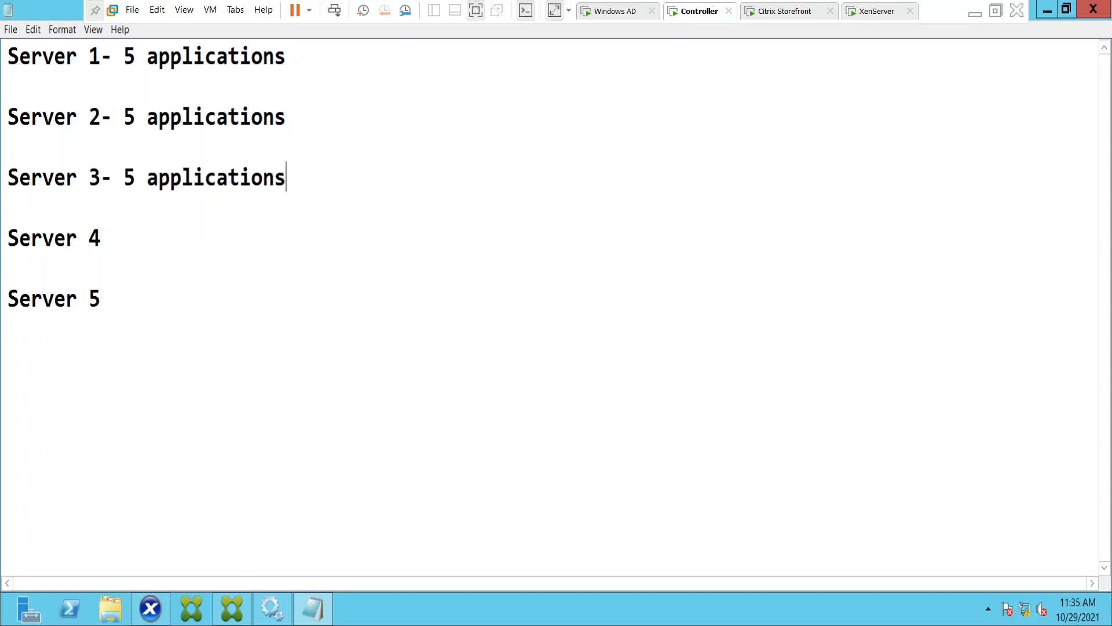
Append "- 5 applications" to the Server 4 and Server 5 lines.
{"action": "left_click", "coordinate": [155, 235]}
{"action": "type", "text": "- 5 appl"}
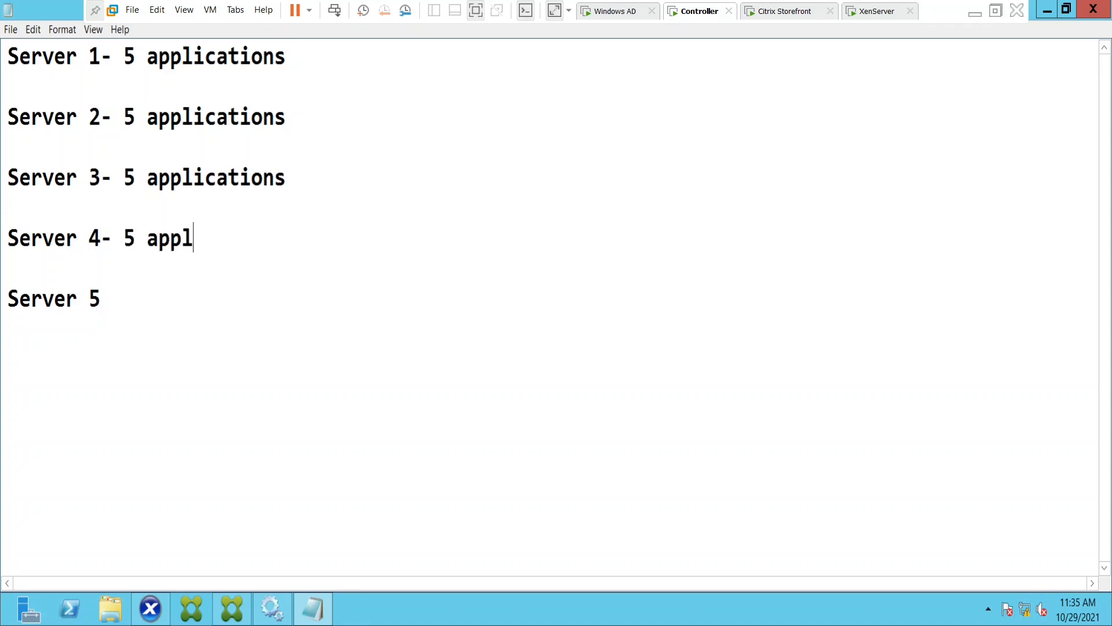
{"action": "type", "text": "ications"}
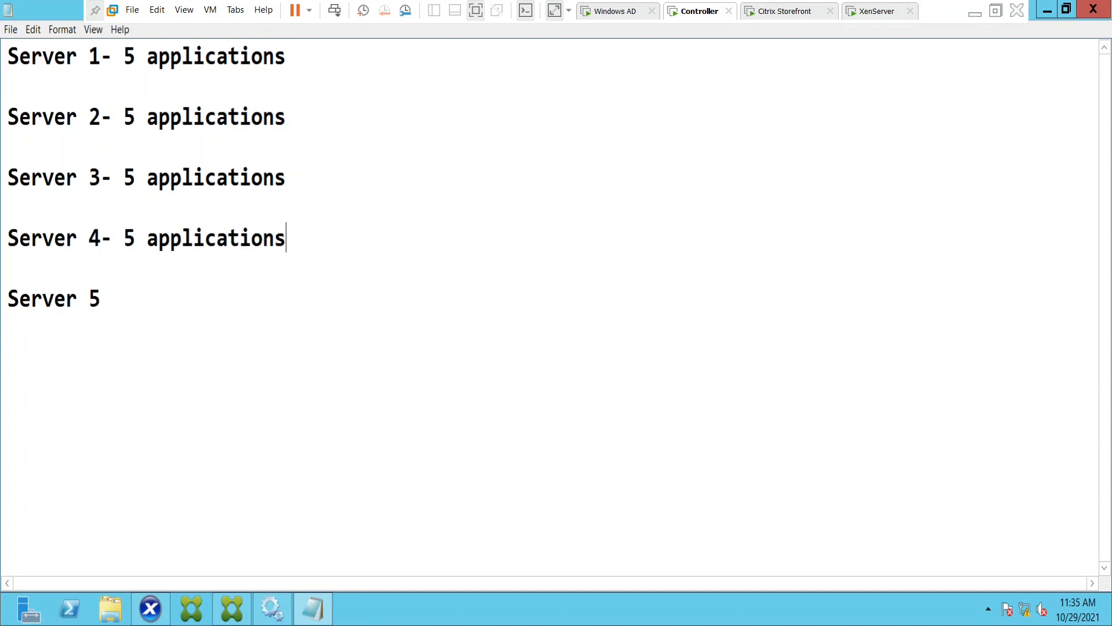
{"action": "left_click", "coordinate": [156, 300]}
{"action": "type", "text": "- 5 appli"}
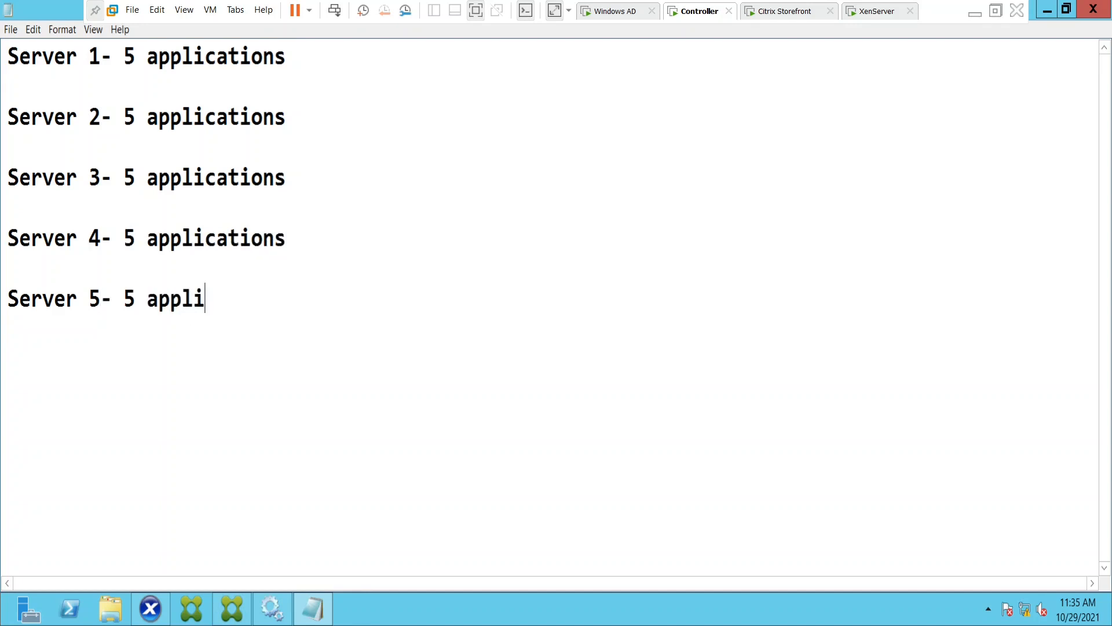
{"action": "type", "text": "cations"}
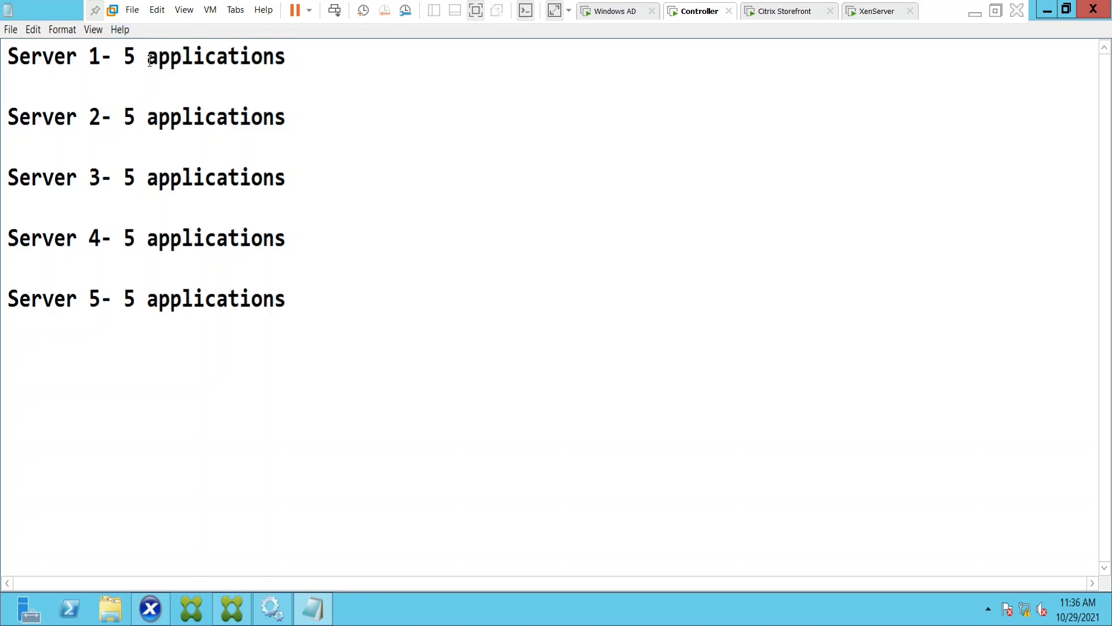
Review the server lines one by one, highlighting their applications entries and whole lines in turn.
{"action": "left_click_drag", "start_coordinate": [150, 60], "coordinate": [292, 69]}
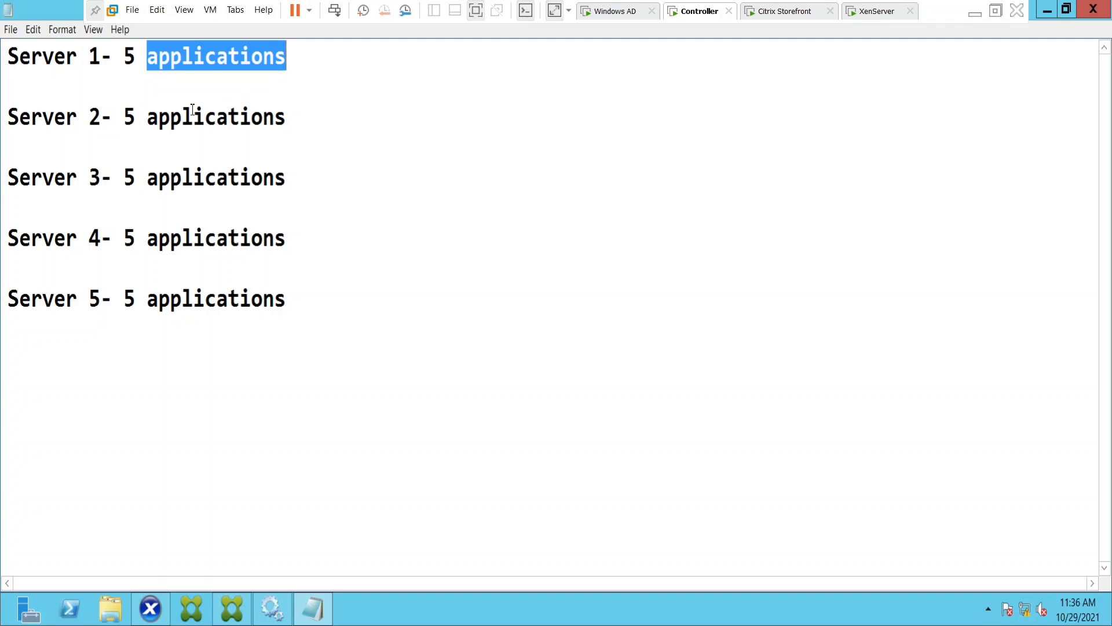
{"action": "left_click_drag", "start_coordinate": [148, 117], "coordinate": [300, 121]}
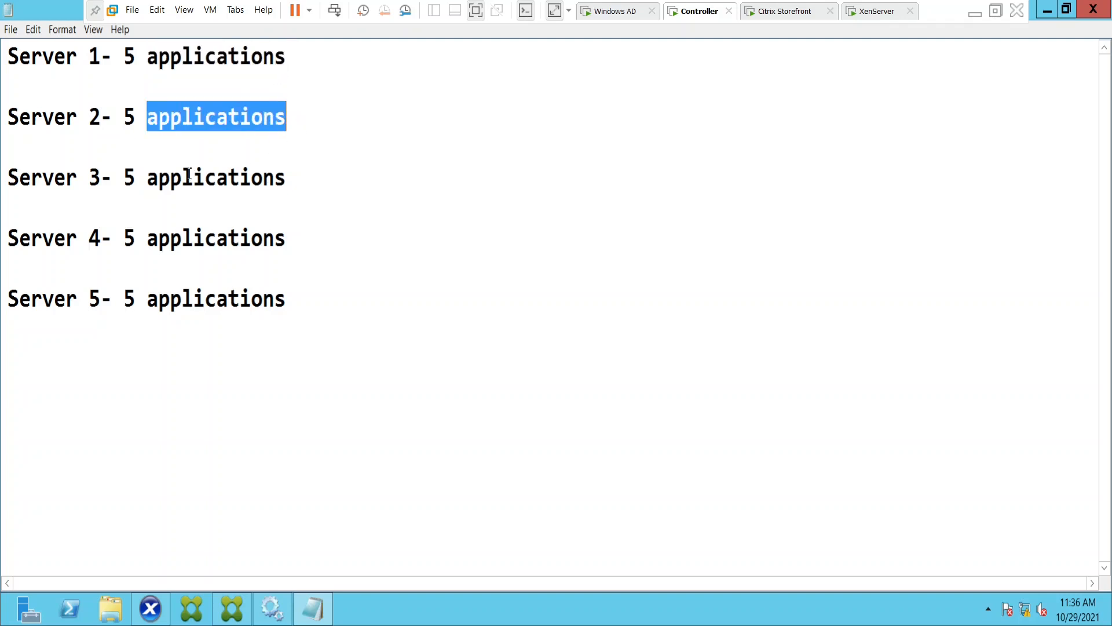
{"action": "left_click_drag", "start_coordinate": [148, 180], "coordinate": [303, 181]}
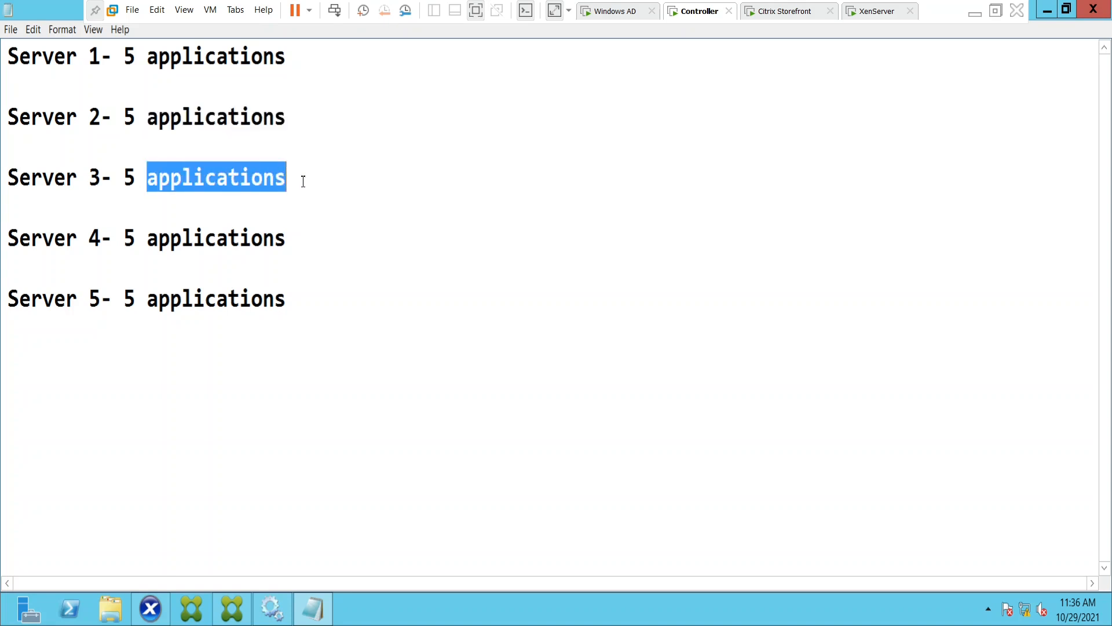
{"action": "left_click_drag", "start_coordinate": [147, 238], "coordinate": [333, 241]}
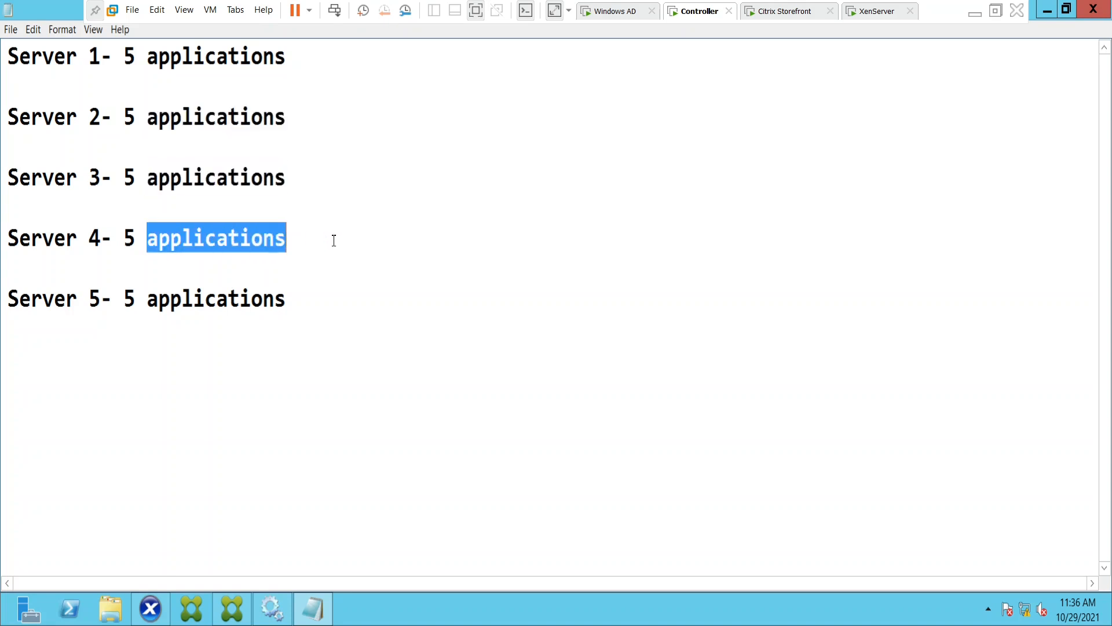
{"action": "left_click_drag", "start_coordinate": [148, 299], "coordinate": [314, 299]}
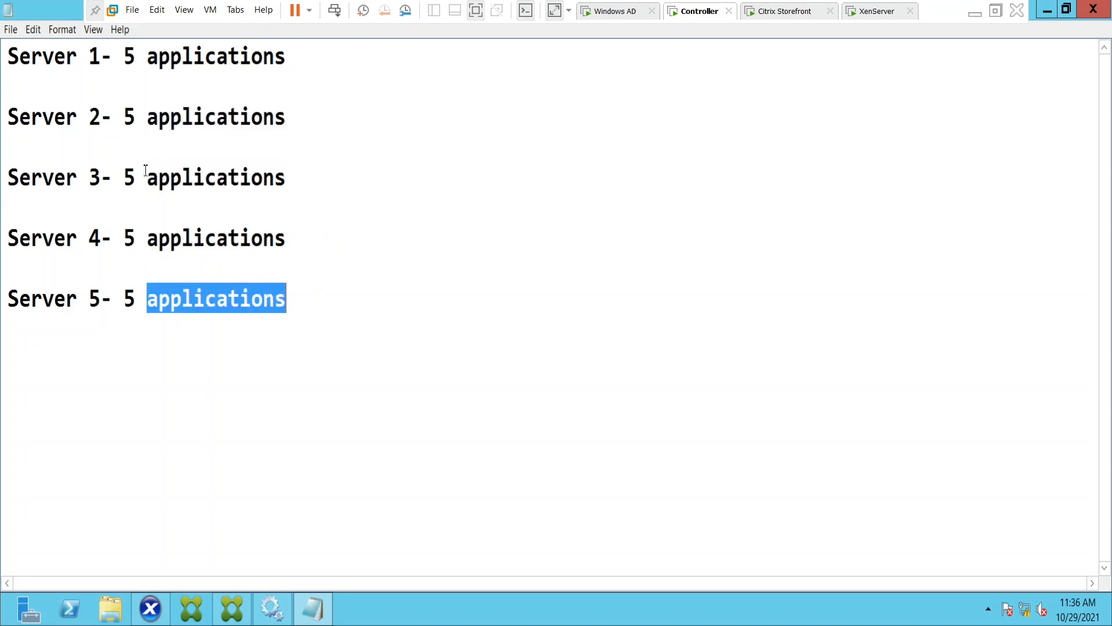
{"action": "left_click", "coordinate": [45, 88]}
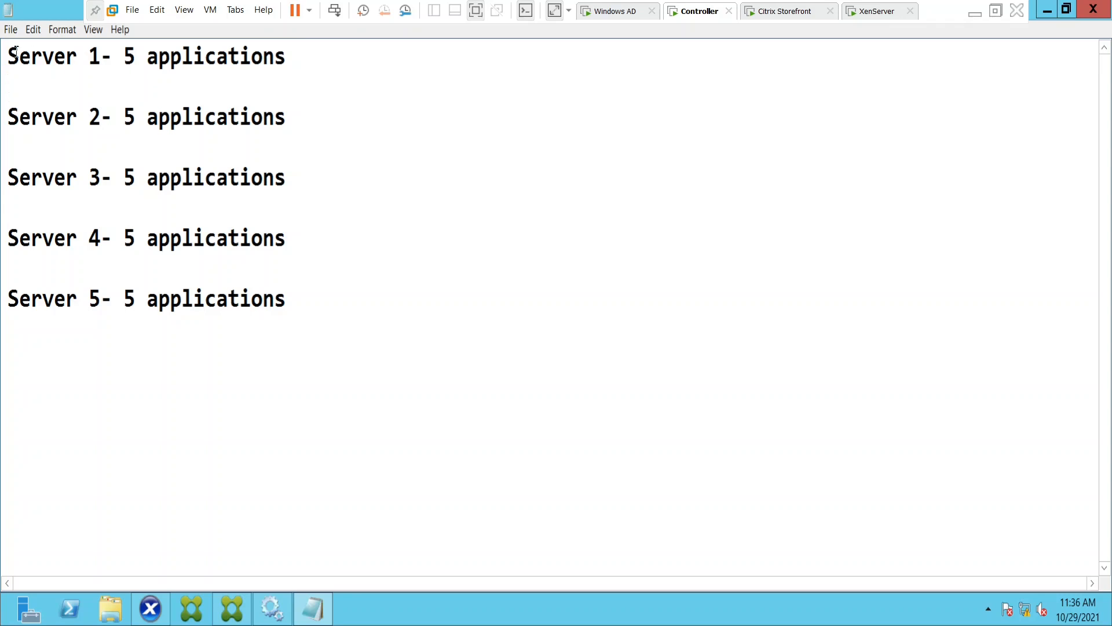
{"action": "left_click_drag", "start_coordinate": [15, 51], "coordinate": [305, 53]}
{"action": "left_click_drag", "start_coordinate": [25, 118], "coordinate": [350, 117]}
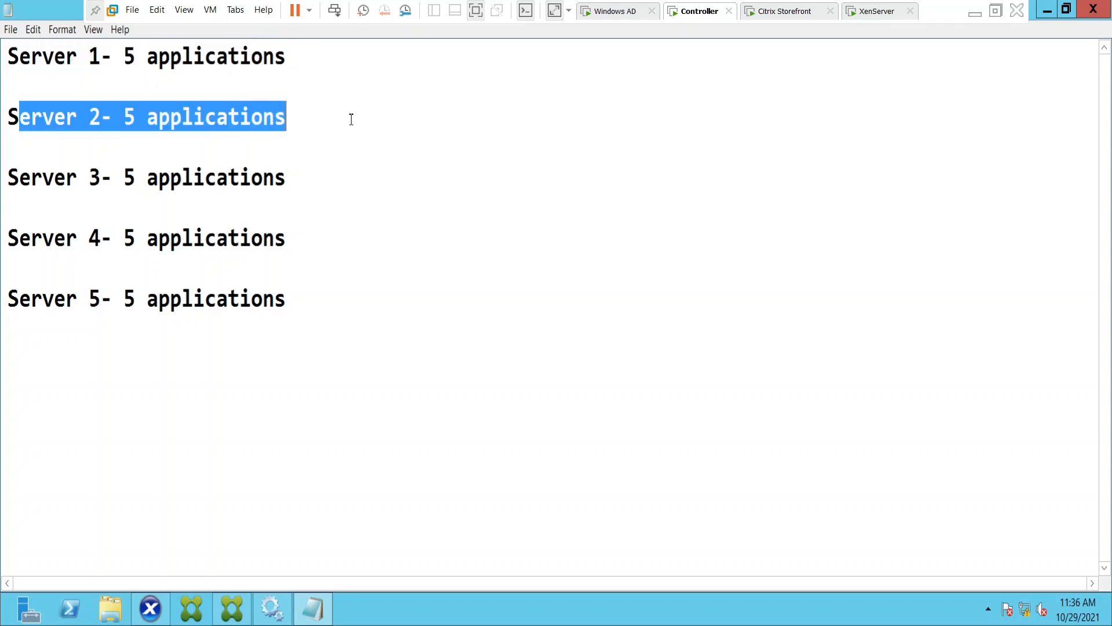
{"action": "left_click_drag", "start_coordinate": [7, 243], "coordinate": [340, 232]}
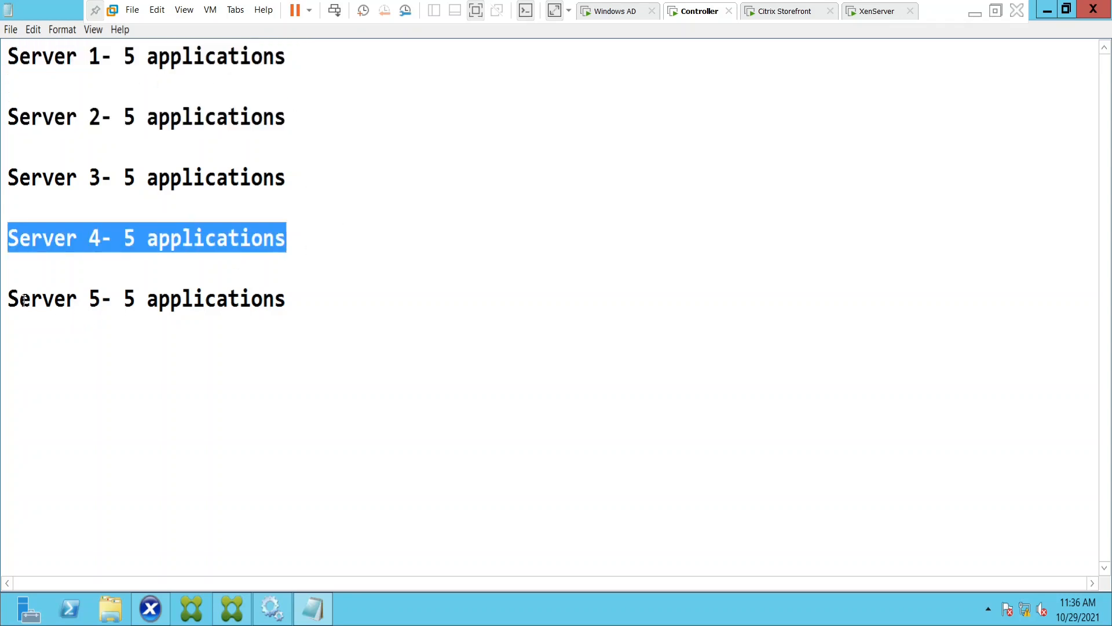
{"action": "left_click_drag", "start_coordinate": [21, 301], "coordinate": [367, 297]}
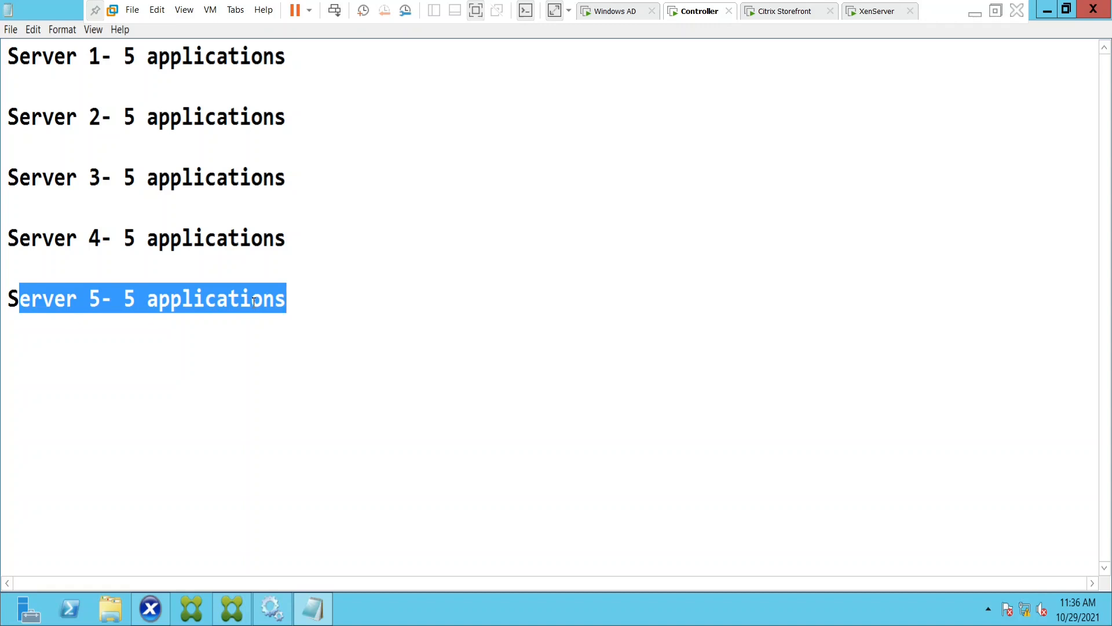
{"action": "left_click_drag", "start_coordinate": [137, 54], "coordinate": [318, 54]}
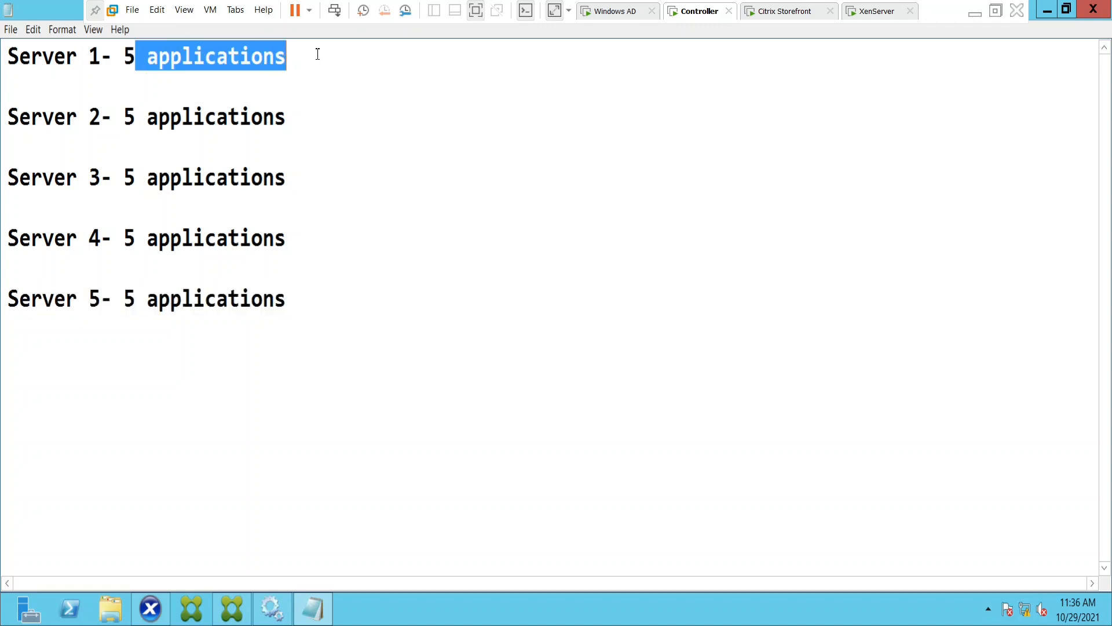
{"action": "left_click_drag", "start_coordinate": [137, 119], "coordinate": [289, 118]}
{"action": "left_click_drag", "start_coordinate": [136, 176], "coordinate": [289, 176]}
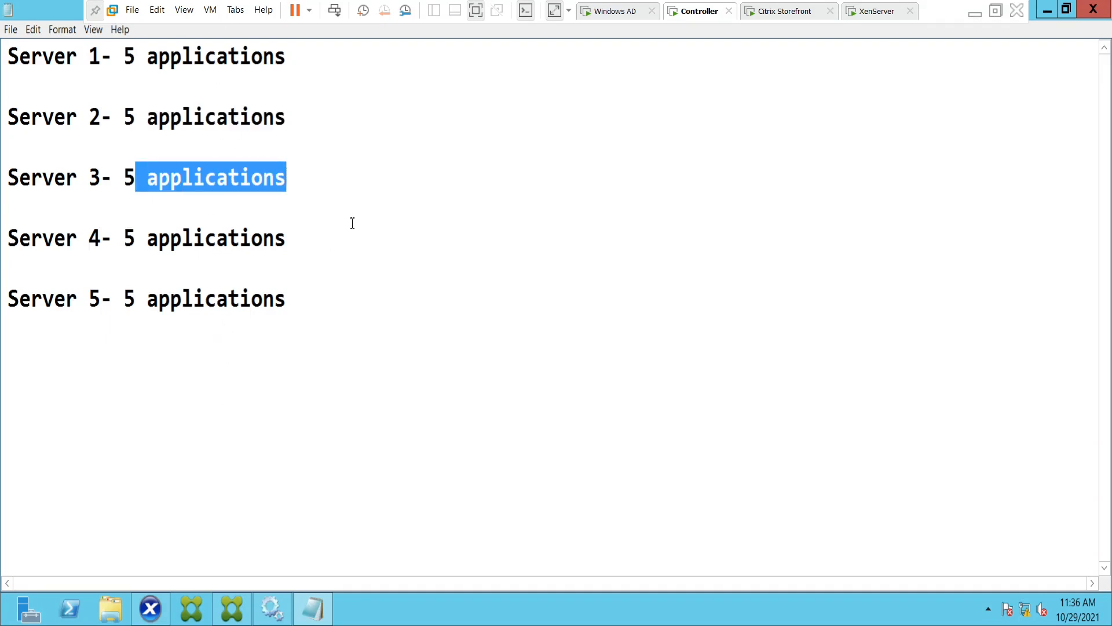
Add a "Tags:" line below the Server 5 line, separated by a blank line.
{"action": "left_click", "coordinate": [346, 184]}
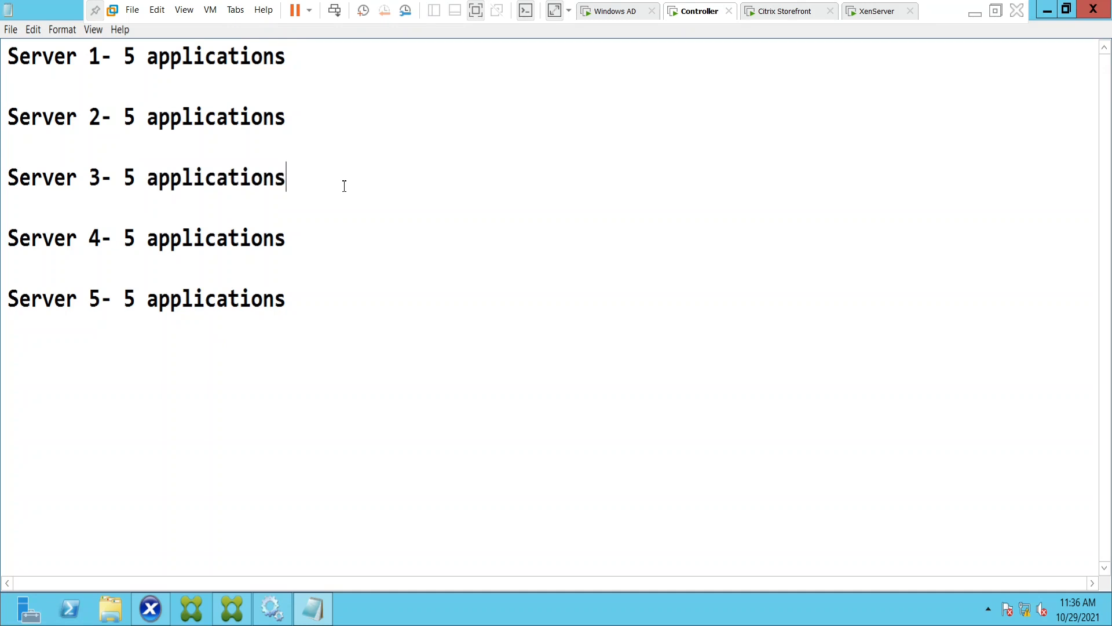
{"action": "left_click", "coordinate": [37, 378]}
{"action": "key", "text": "Return"}
{"action": "type", "text": "Tags"}
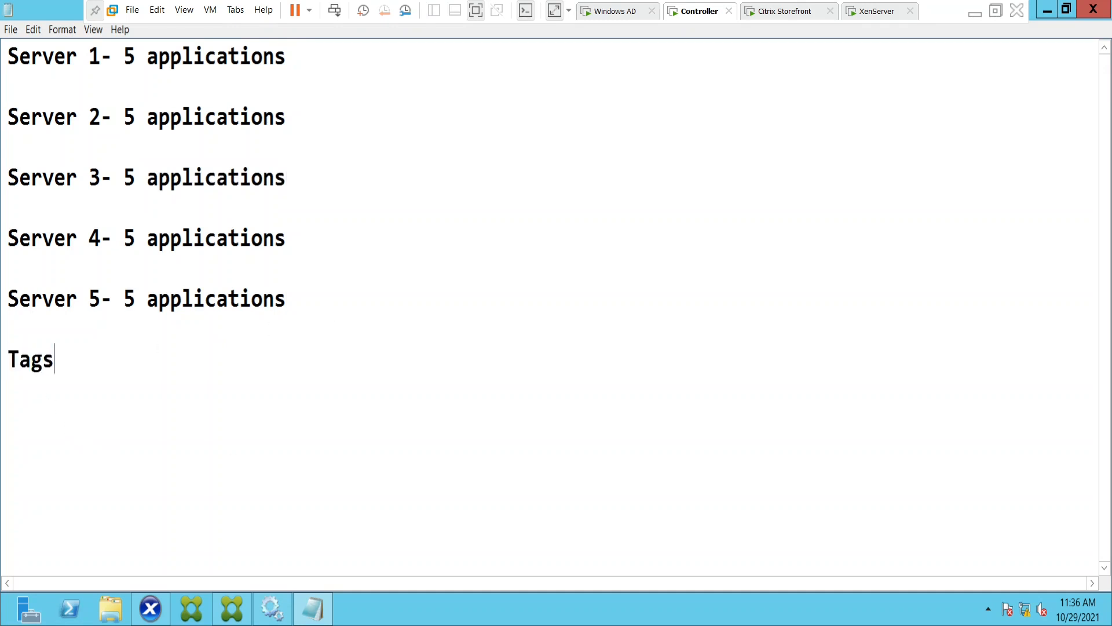
{"action": "key", "text": "Up"}
{"action": "left_click", "coordinate": [98, 354]}
{"action": "type", "text": ":"}
Append "- Tags-" to the end of the Server 1 line.
{"action": "left_click_drag", "start_coordinate": [21, 57], "coordinate": [56, 137]}
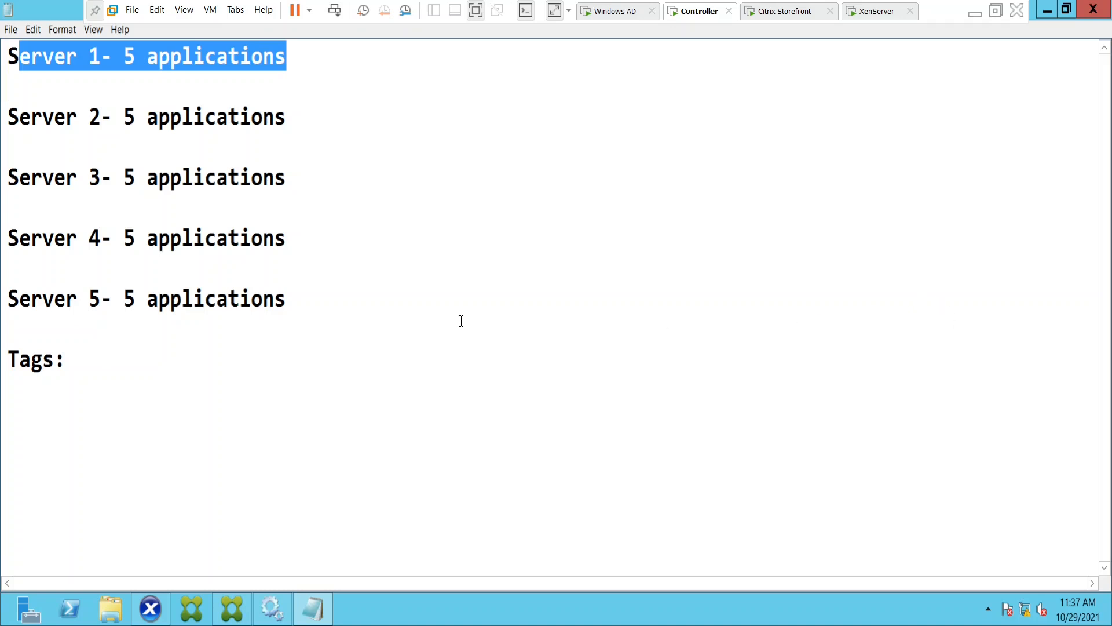
{"action": "left_click", "coordinate": [417, 298]}
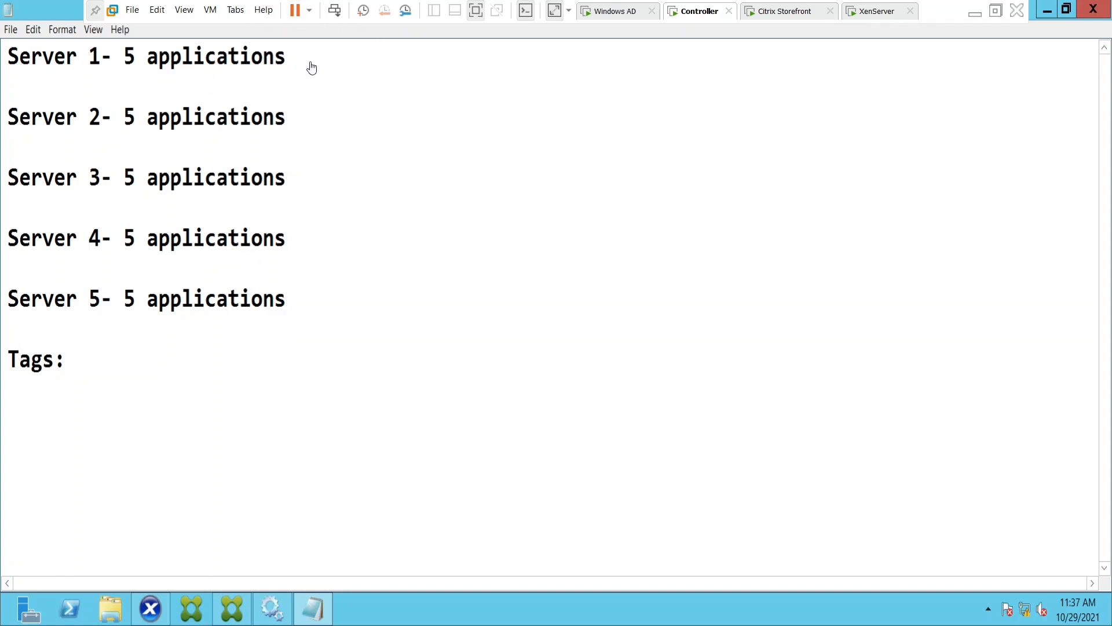
{"action": "left_click", "coordinate": [331, 60]}
{"action": "type", "text": "-"}
{"action": "left_click_drag", "start_coordinate": [8, 56], "coordinate": [126, 55]}
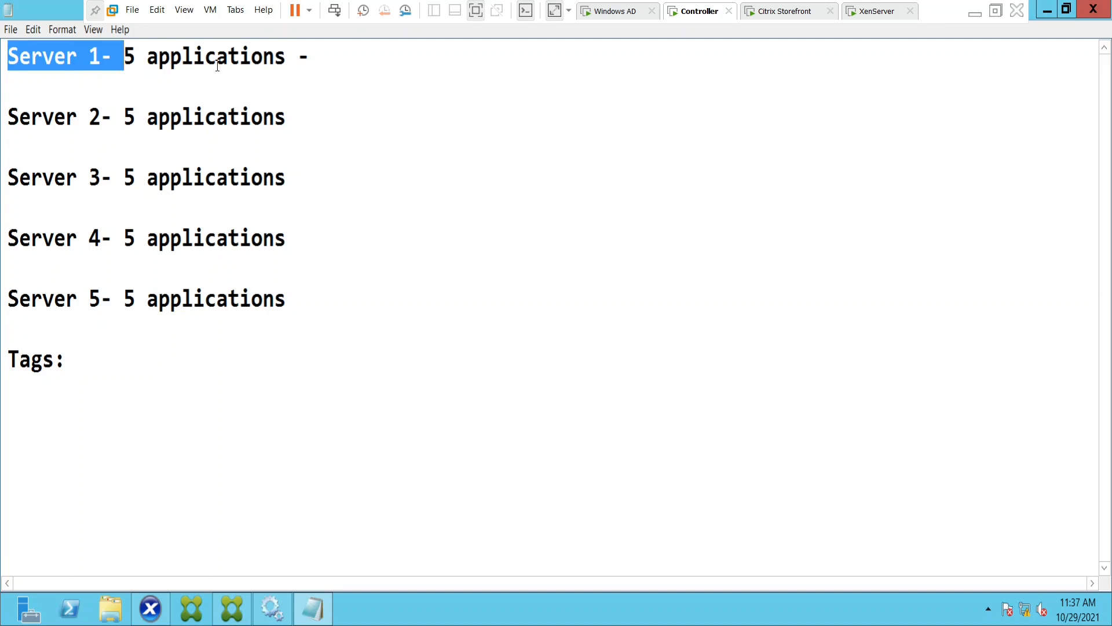
{"action": "left_click", "coordinate": [62, 361]}
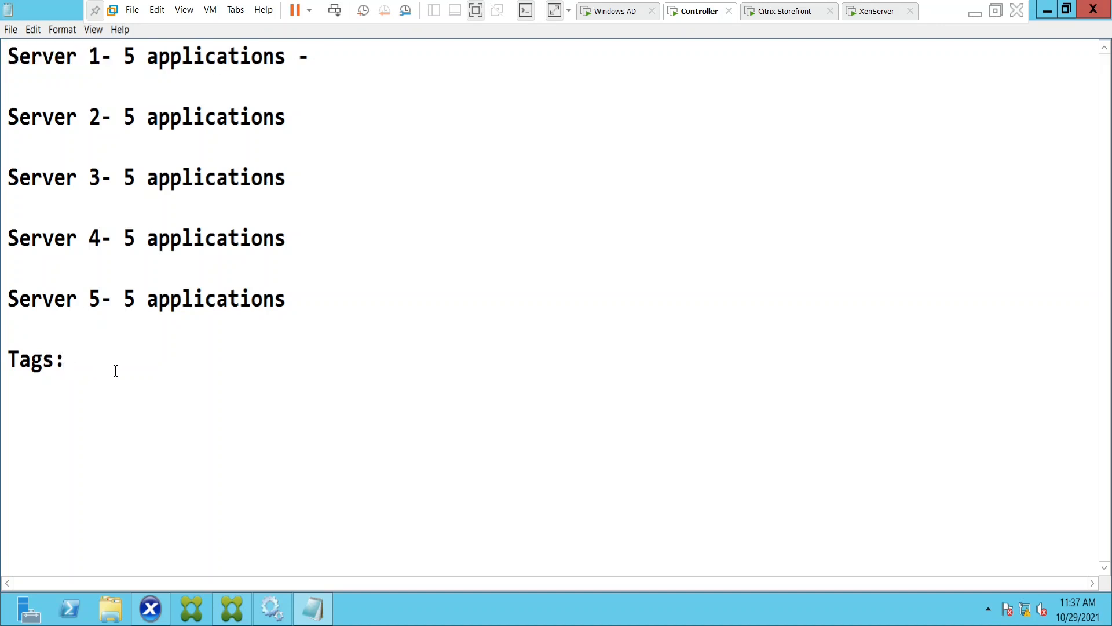
{"action": "left_click_drag", "start_coordinate": [9, 57], "coordinate": [121, 57]}
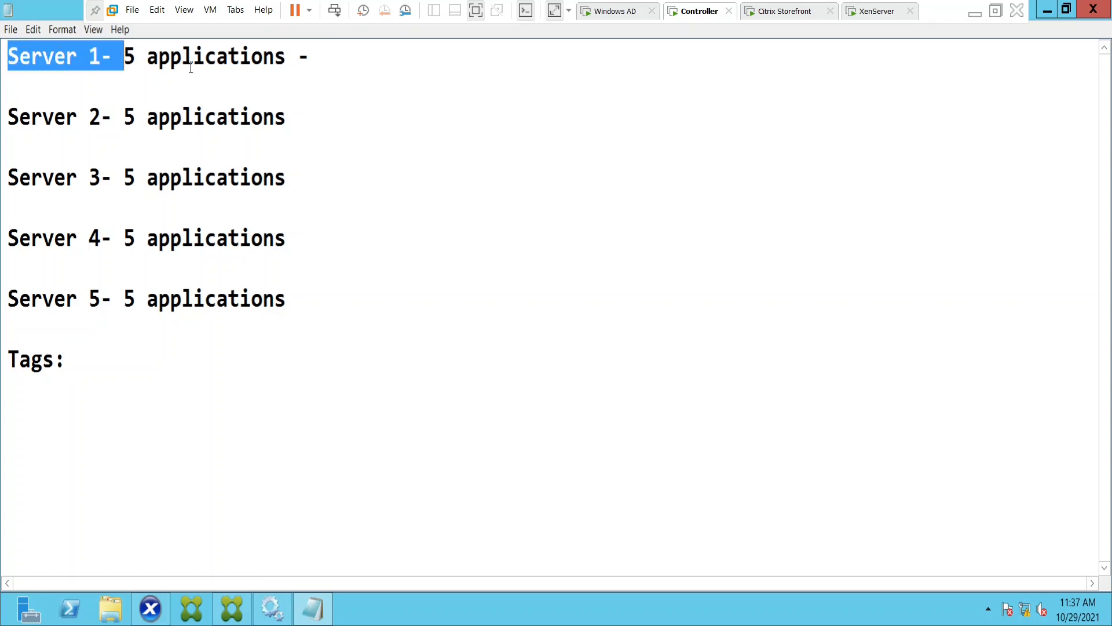
{"action": "left_click", "coordinate": [325, 69]}
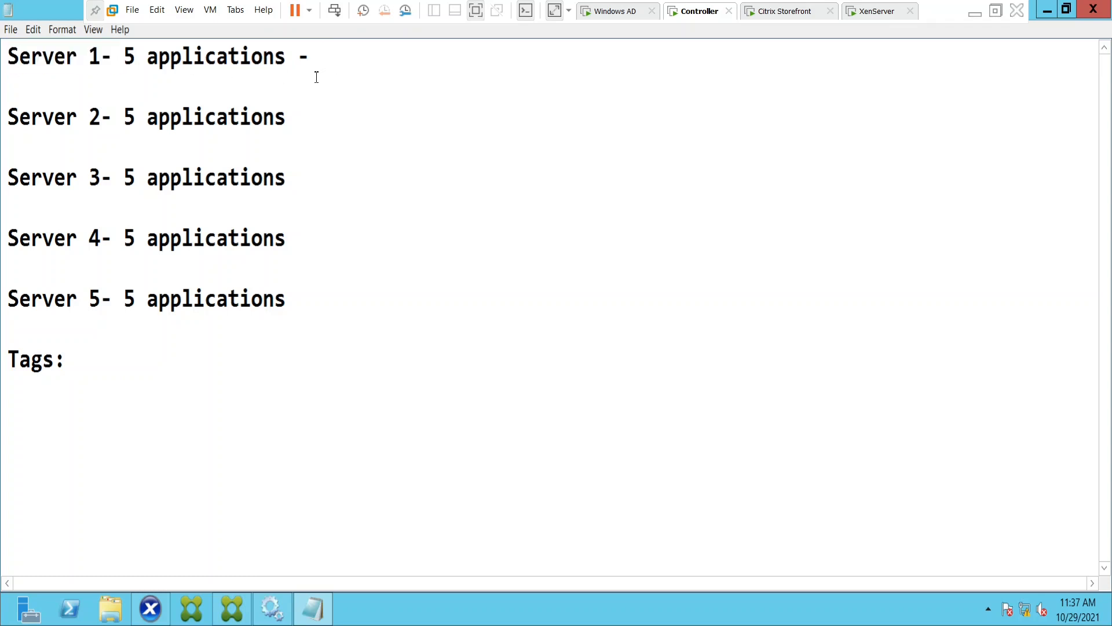
{"action": "type", "text": "Tags-"}
Enter "Administrator" as the tag at the end of the Server 1 line.
{"action": "left_click_drag", "start_coordinate": [12, 55], "coordinate": [113, 56]}
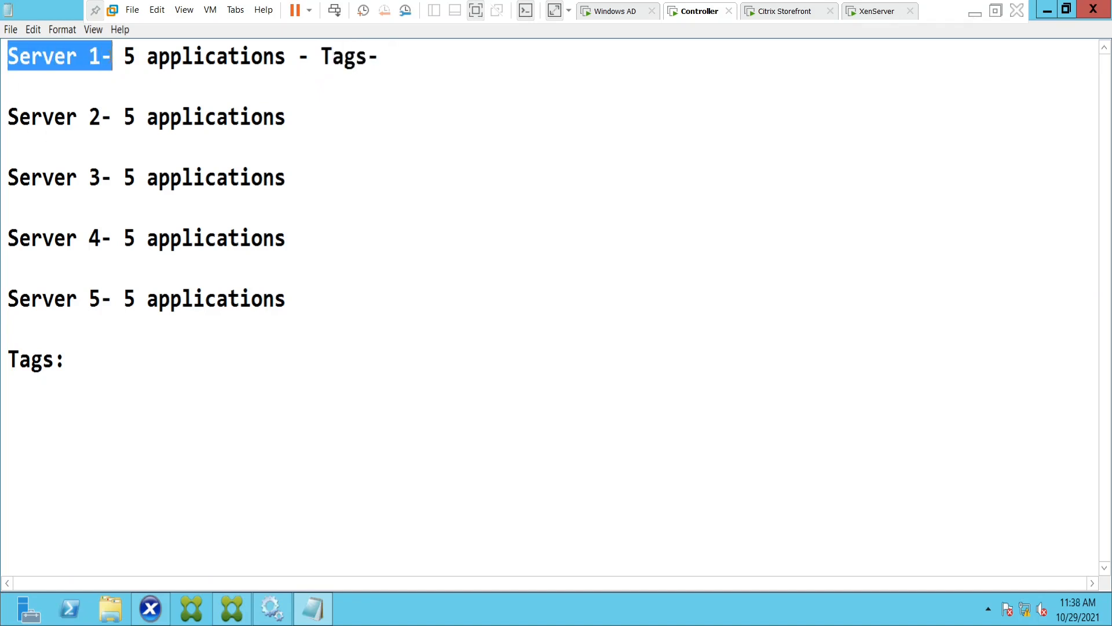
{"action": "left_click", "coordinate": [411, 58]}
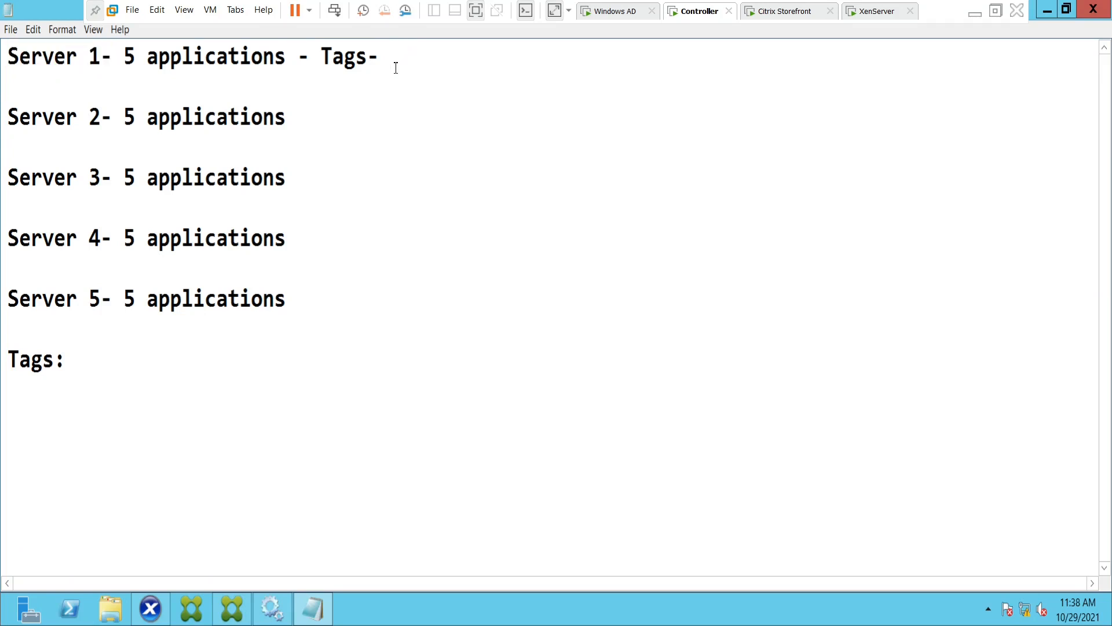
{"action": "type", "text": "Administrator"}
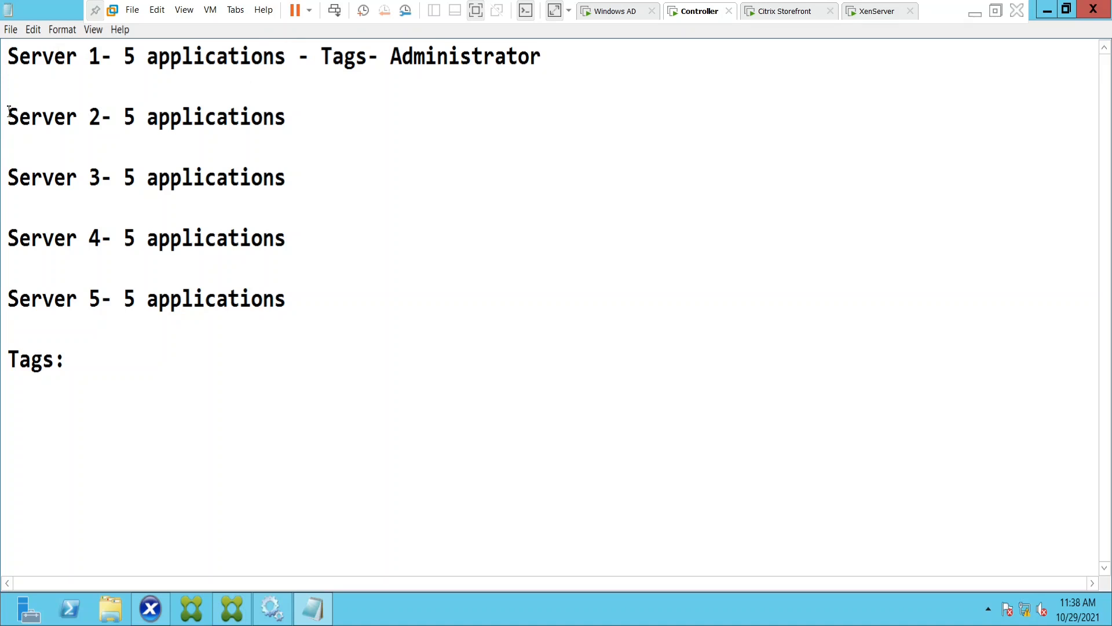
Review the five server lines against the Server 1 tag, highlighting their application entries and the Tags label in turn.
{"action": "left_click_drag", "start_coordinate": [8, 113], "coordinate": [298, 112]}
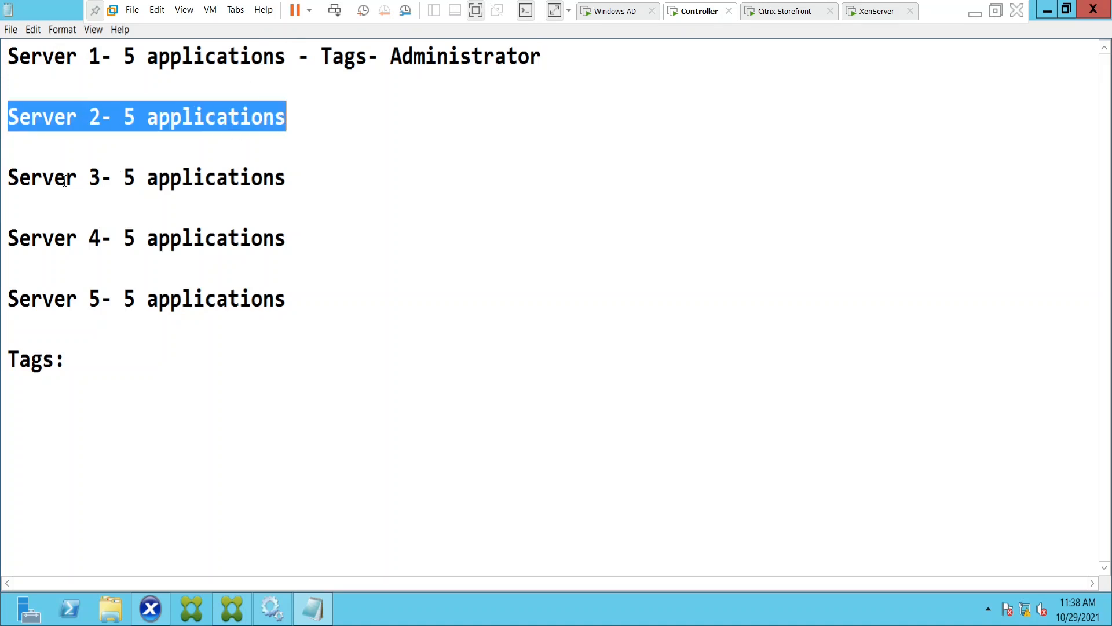
{"action": "left_click_drag", "start_coordinate": [56, 179], "coordinate": [323, 168]}
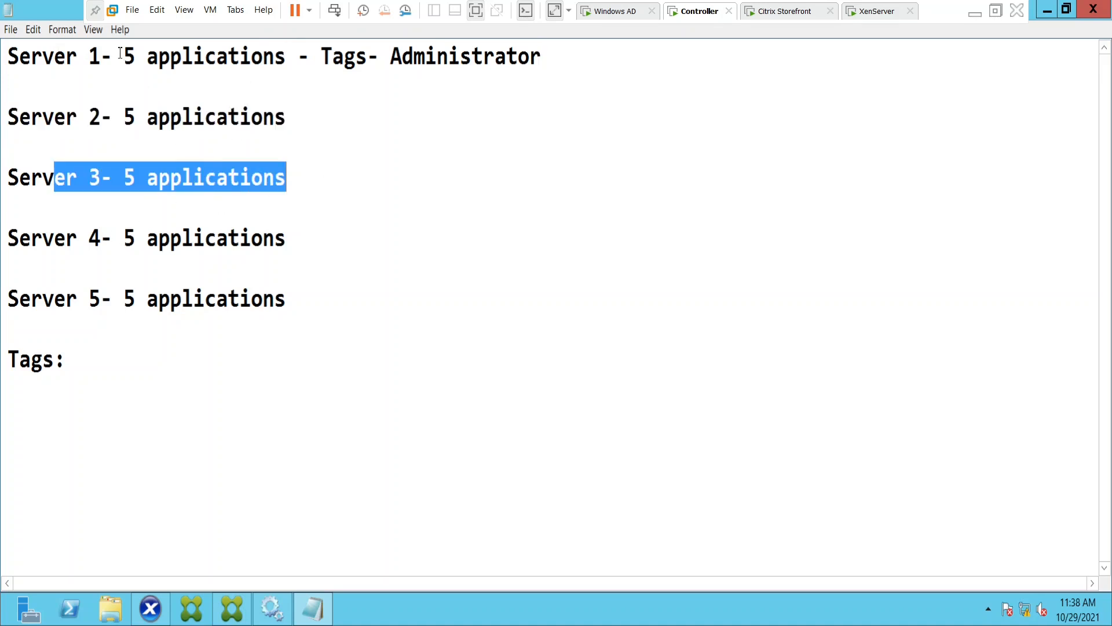
{"action": "left_click_drag", "start_coordinate": [122, 54], "coordinate": [276, 50]}
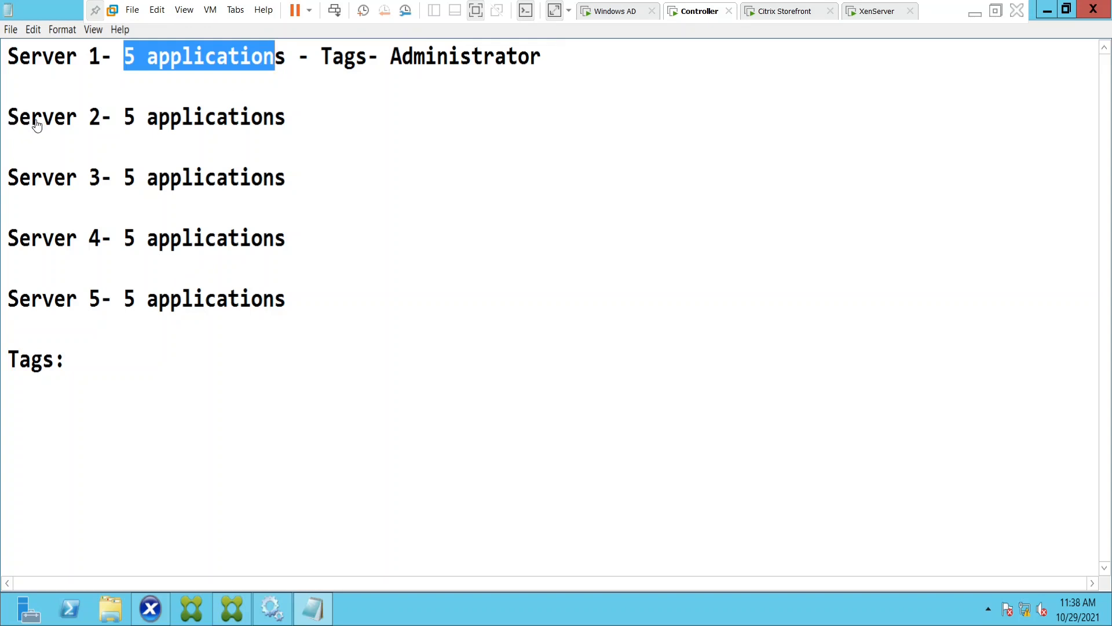
{"action": "left_click_drag", "start_coordinate": [30, 119], "coordinate": [286, 119]}
{"action": "left_click_drag", "start_coordinate": [56, 184], "coordinate": [320, 161]}
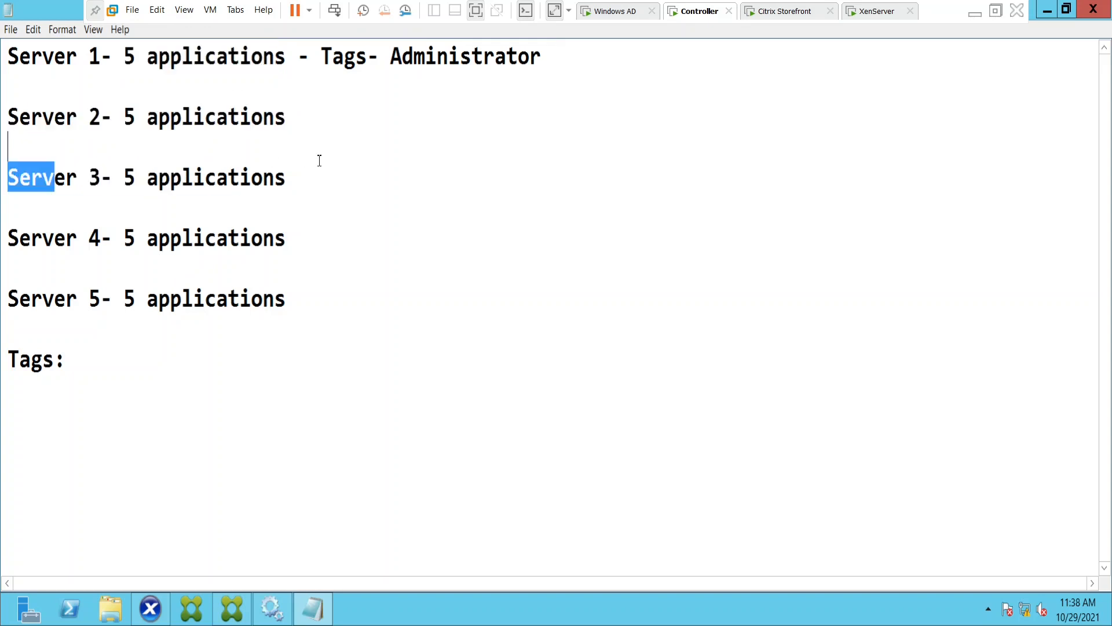
{"action": "double_click", "coordinate": [81, 237]}
{"action": "left_click_drag", "start_coordinate": [92, 298], "coordinate": [286, 298]}
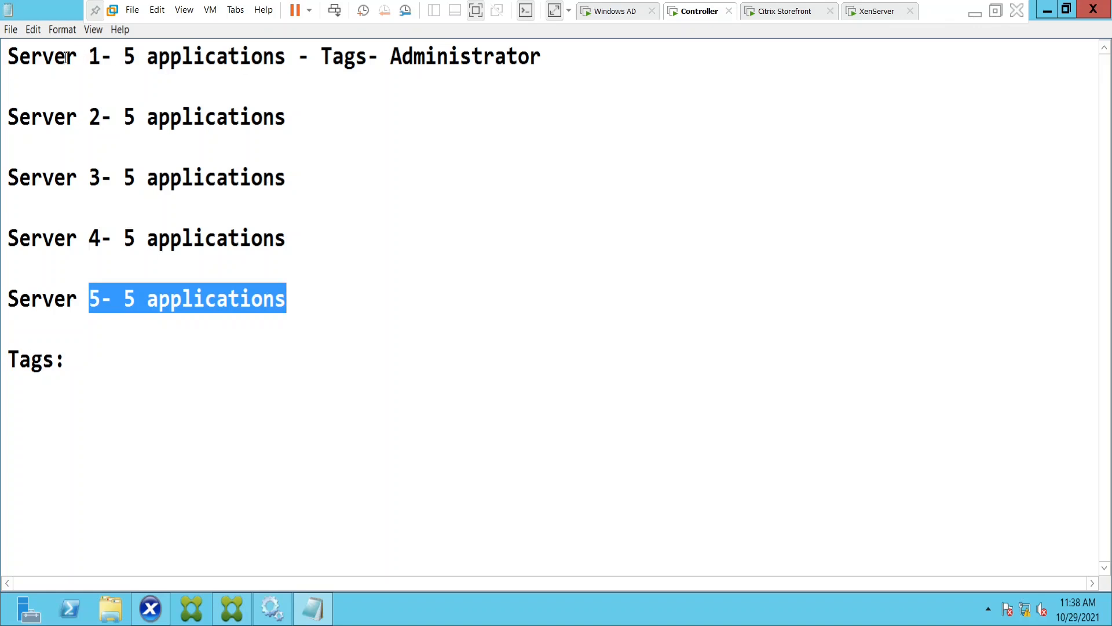
{"action": "left_click_drag", "start_coordinate": [67, 57], "coordinate": [301, 54]}
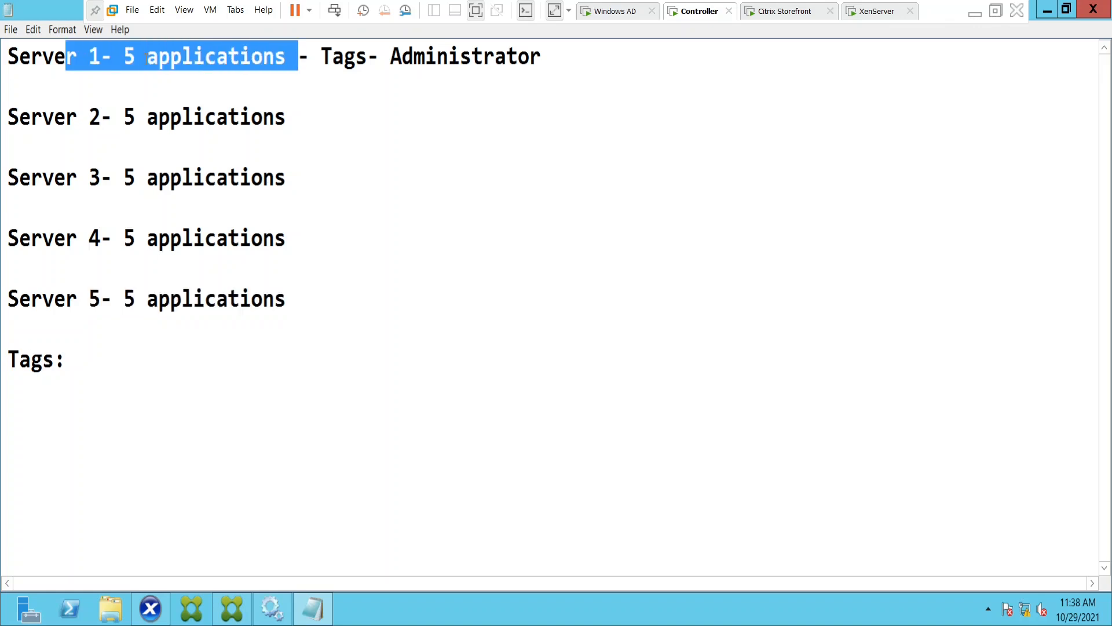
{"action": "left_click", "coordinate": [151, 81]}
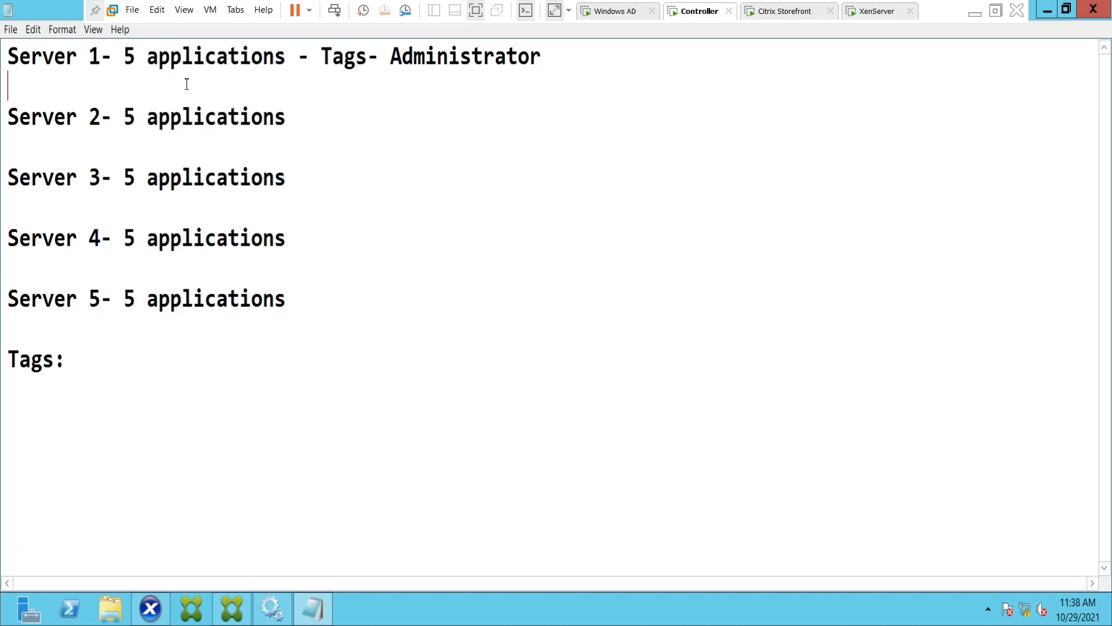
{"action": "left_click_drag", "start_coordinate": [322, 56], "coordinate": [375, 57]}
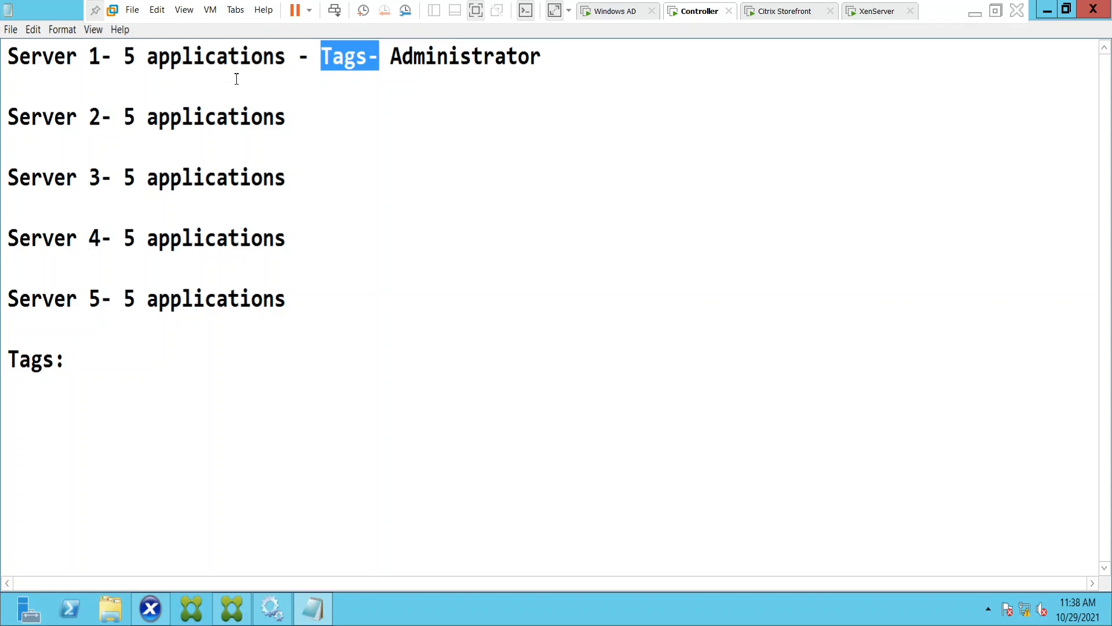
{"action": "left_click", "coordinate": [112, 355]}
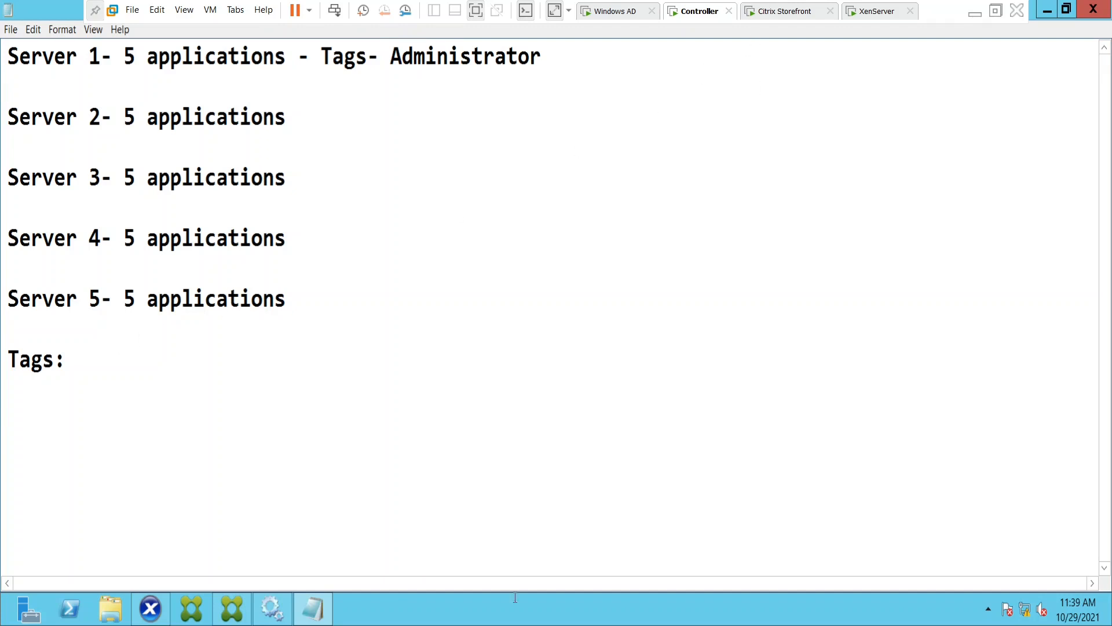
Switch to Citrix Studio and start a new tag named "Adobe Applications" for the Finance windows OS delivery group.
{"action": "left_click", "coordinate": [238, 613]}
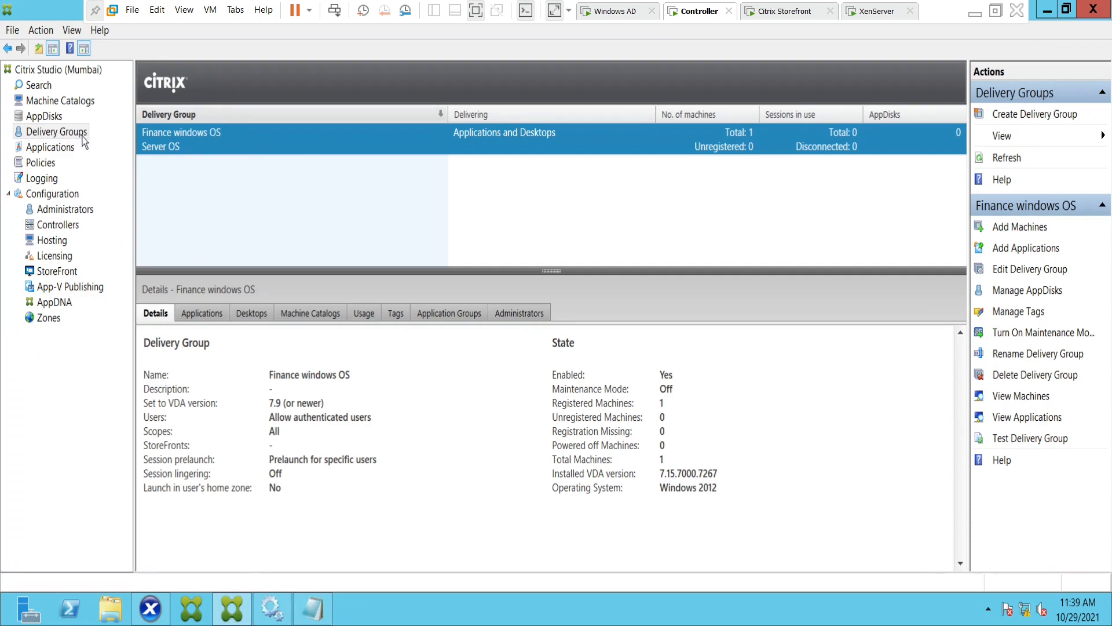
{"action": "left_click", "coordinate": [1017, 314]}
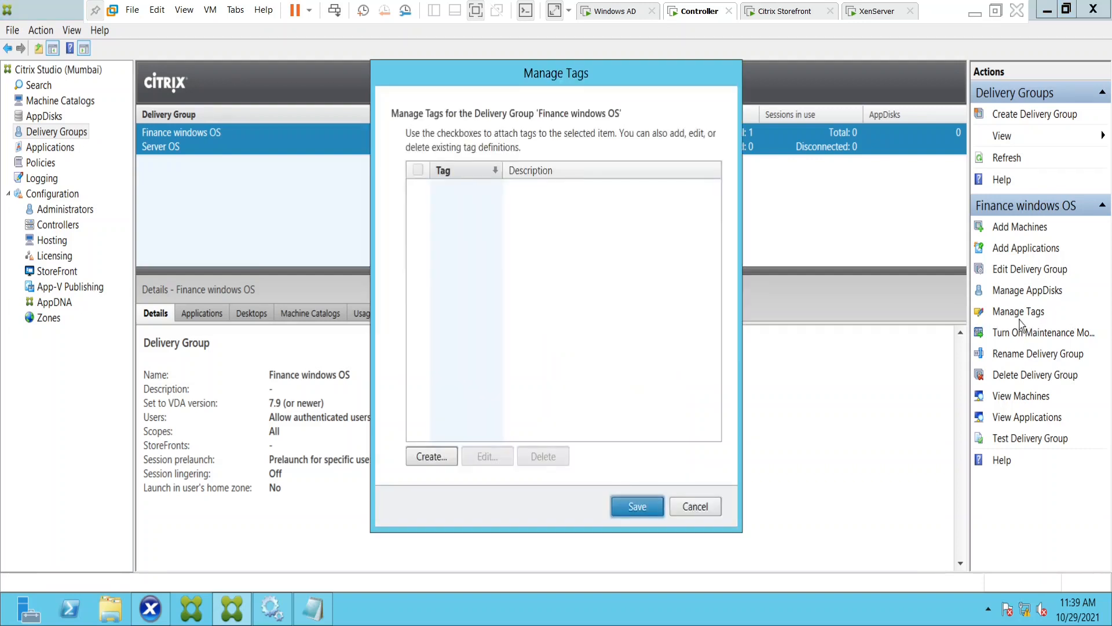
{"action": "left_click", "coordinate": [431, 457]}
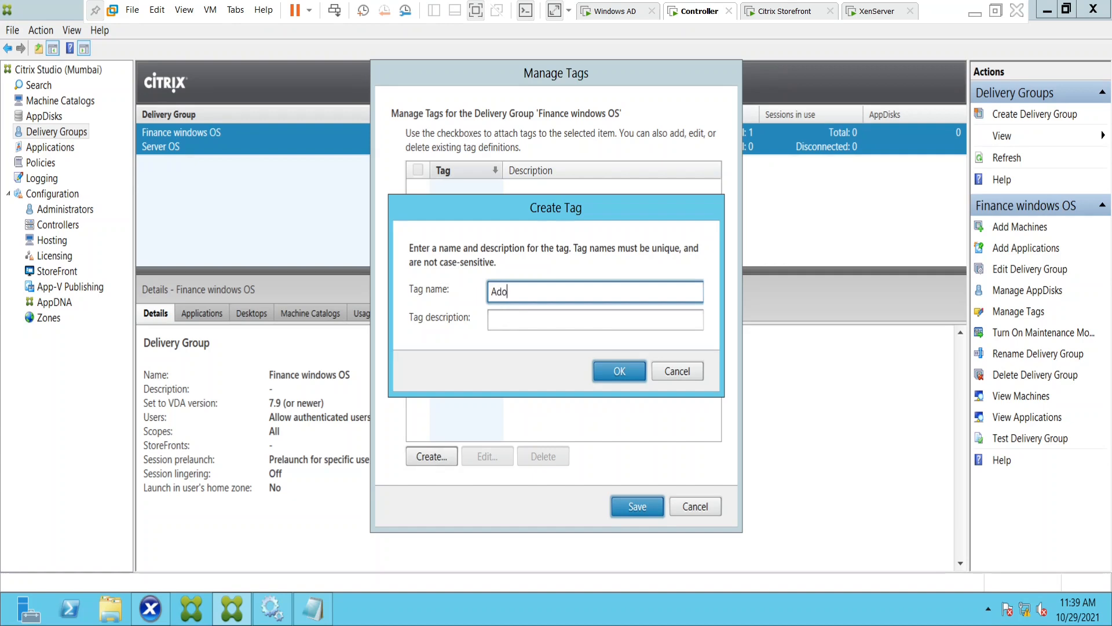
{"action": "type", "text": "Adobe Applications"}
{"action": "left_click", "coordinate": [536, 320]}
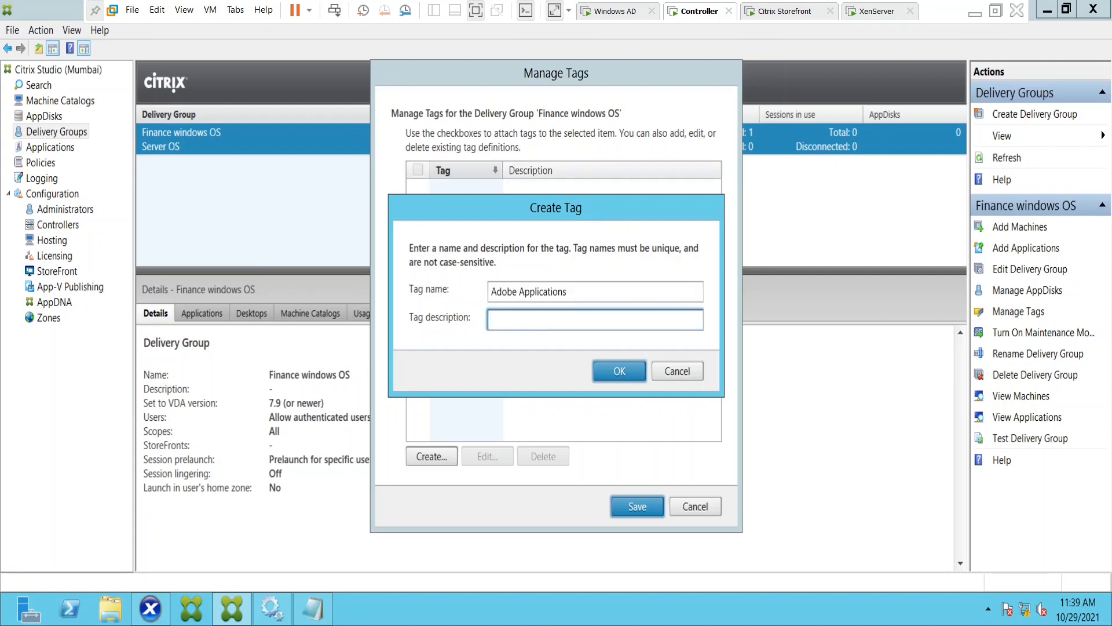
Describe the tag as "VDI Testing for Adobe", shorten its name to "Adobe Application", and save it to the delivery group.
{"action": "type", "text": "VDI Testing for Adobe"}
{"action": "left_click", "coordinate": [577, 290]}
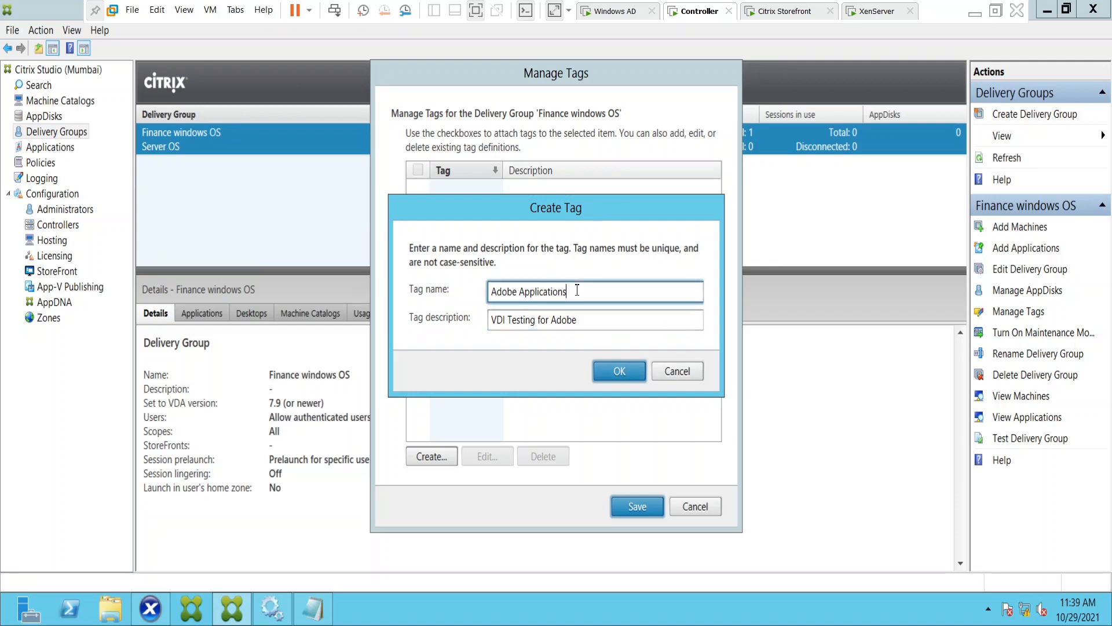
{"action": "left_click", "coordinate": [621, 370]}
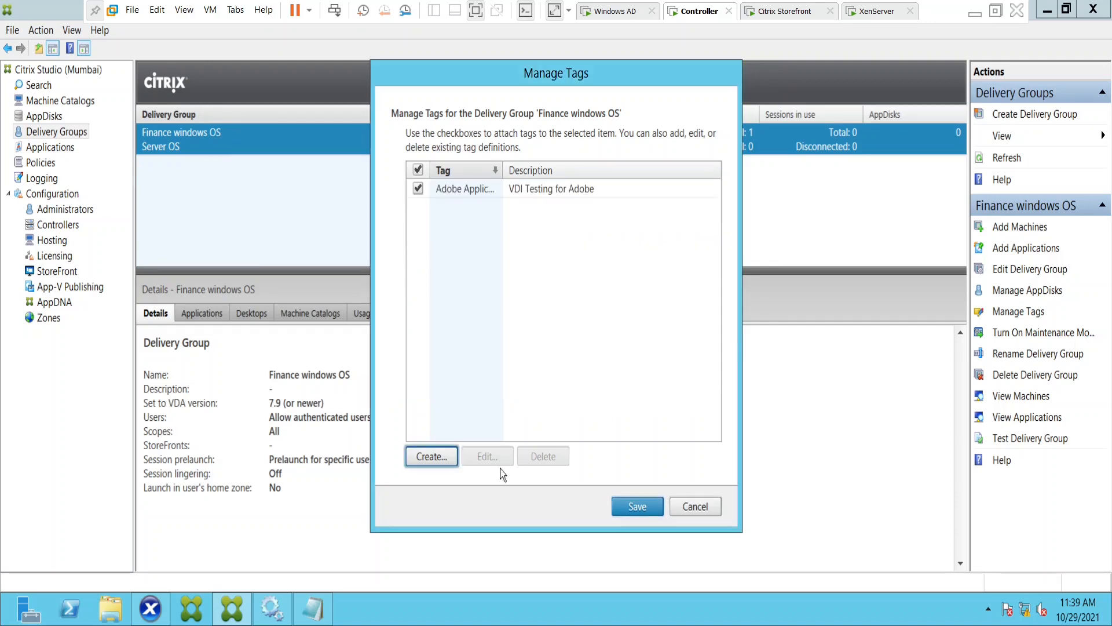
{"action": "left_click", "coordinate": [634, 508]}
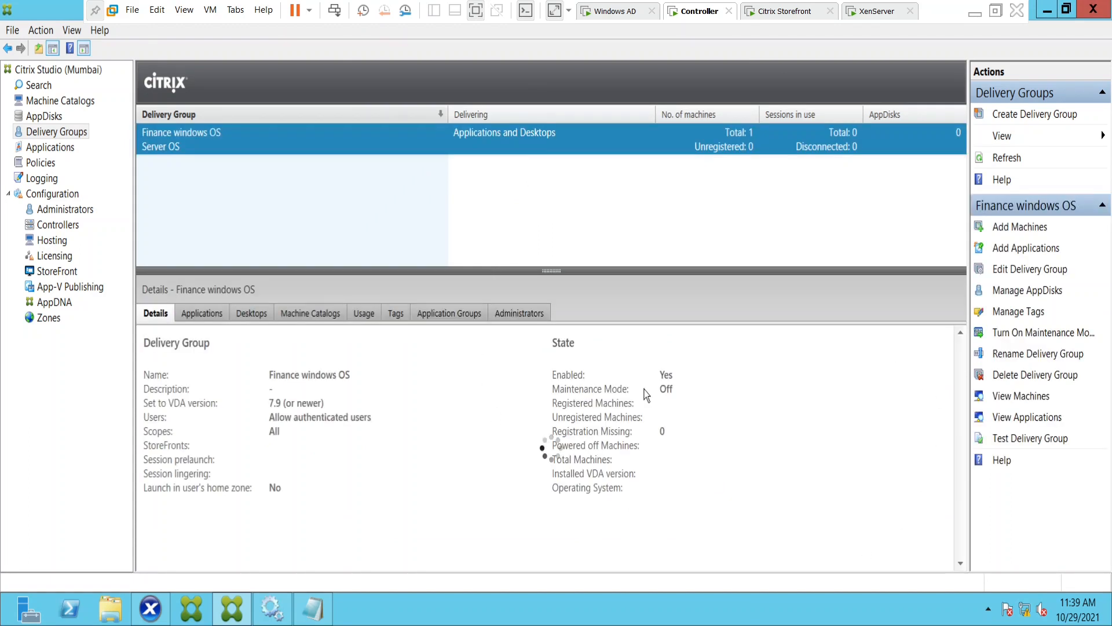
View the tags available for the VDI03 machine in the Finance windows OS delivery group without changing them.
{"action": "double_click", "coordinate": [456, 150]}
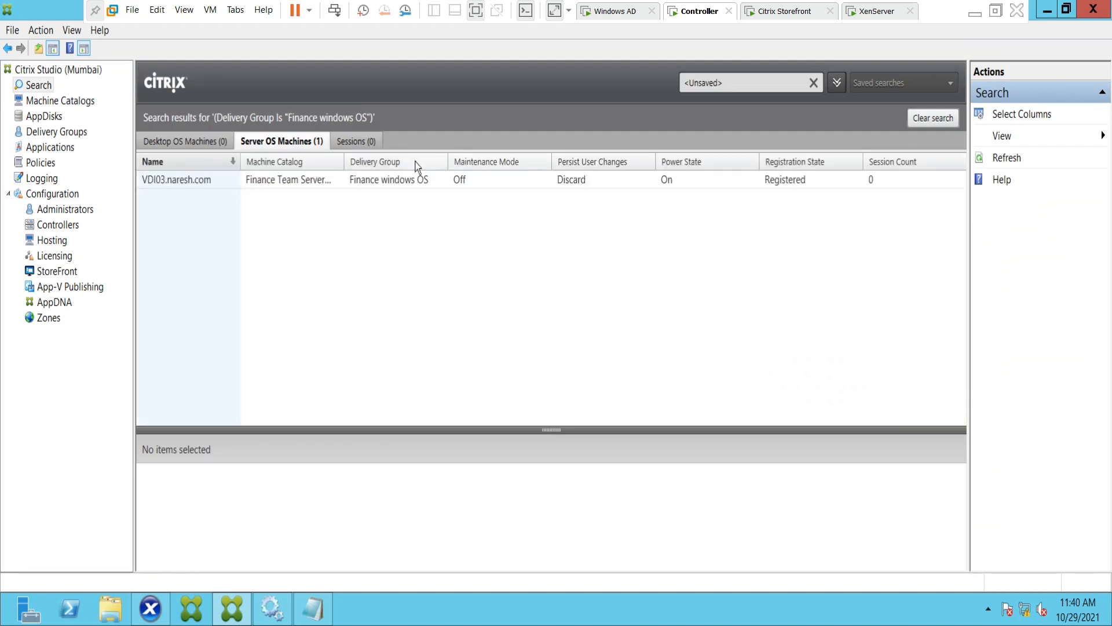
{"action": "left_click", "coordinate": [412, 184]}
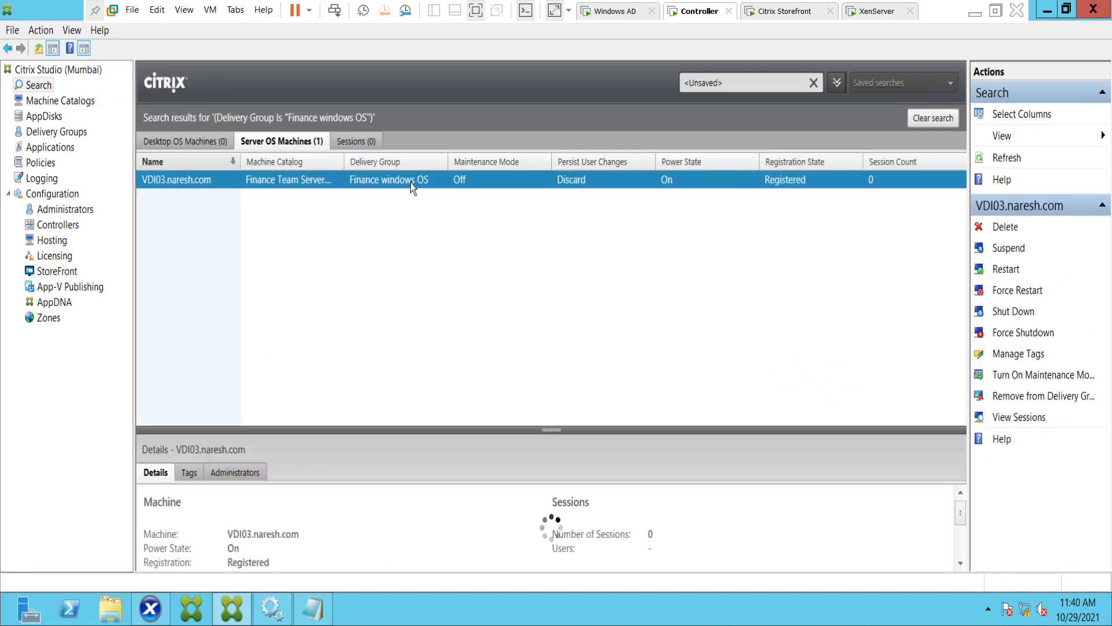
{"action": "left_click", "coordinate": [1021, 355]}
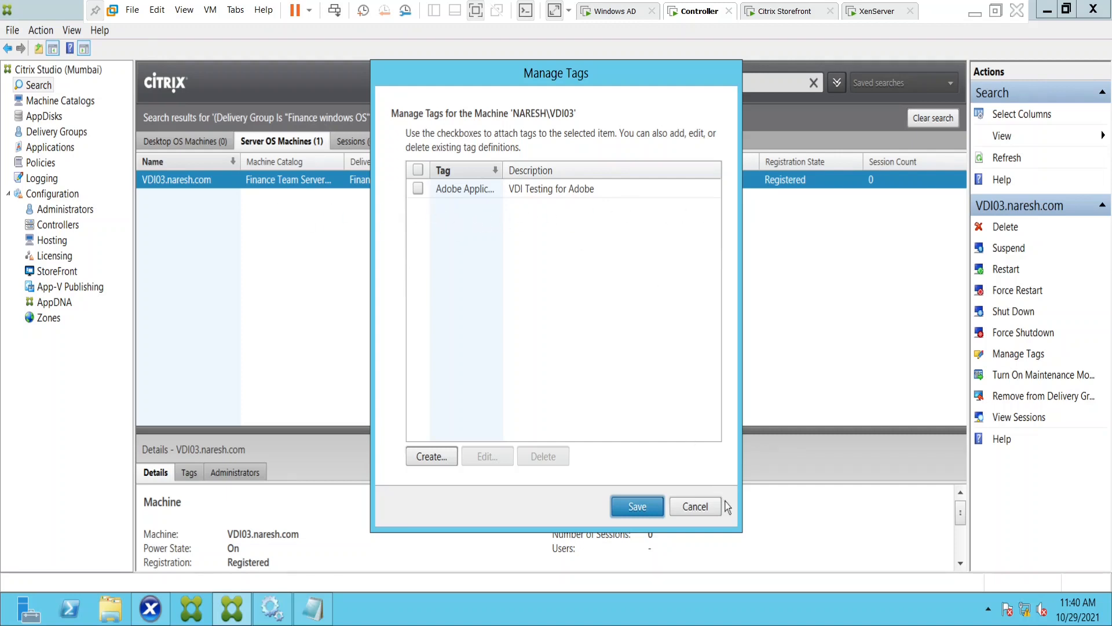
{"action": "left_click", "coordinate": [695, 508]}
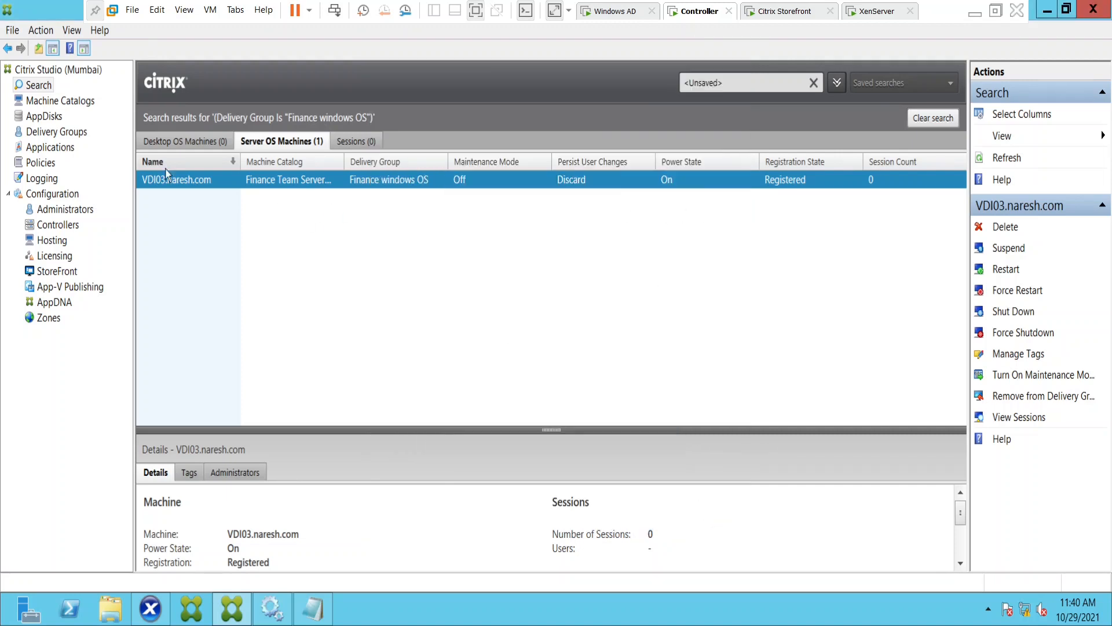
Start a new desktop in the Finance windows OS delivery group with the display name "Adobe Application Testing".
{"action": "left_click", "coordinate": [57, 132]}
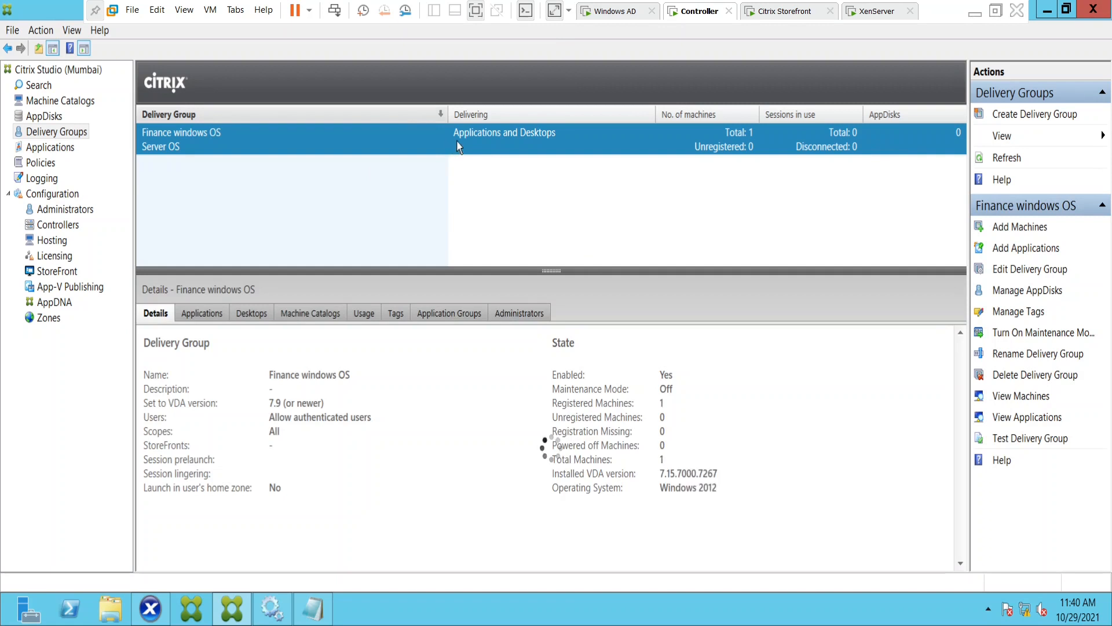
{"action": "right_click", "coordinate": [457, 142]}
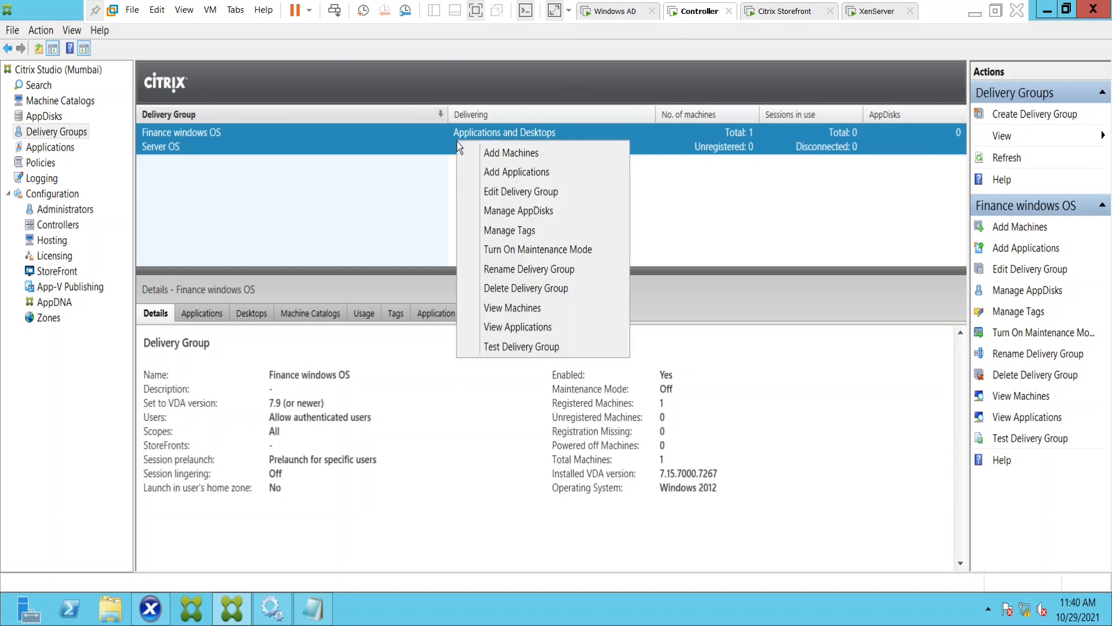
{"action": "left_click", "coordinate": [502, 197]}
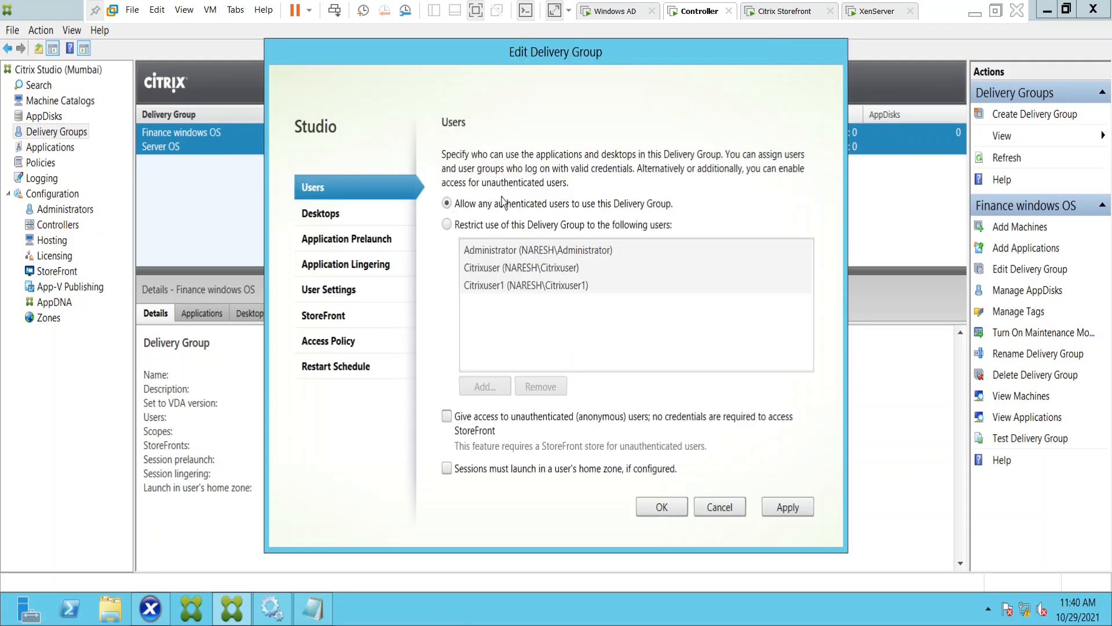
{"action": "left_click", "coordinate": [315, 218]}
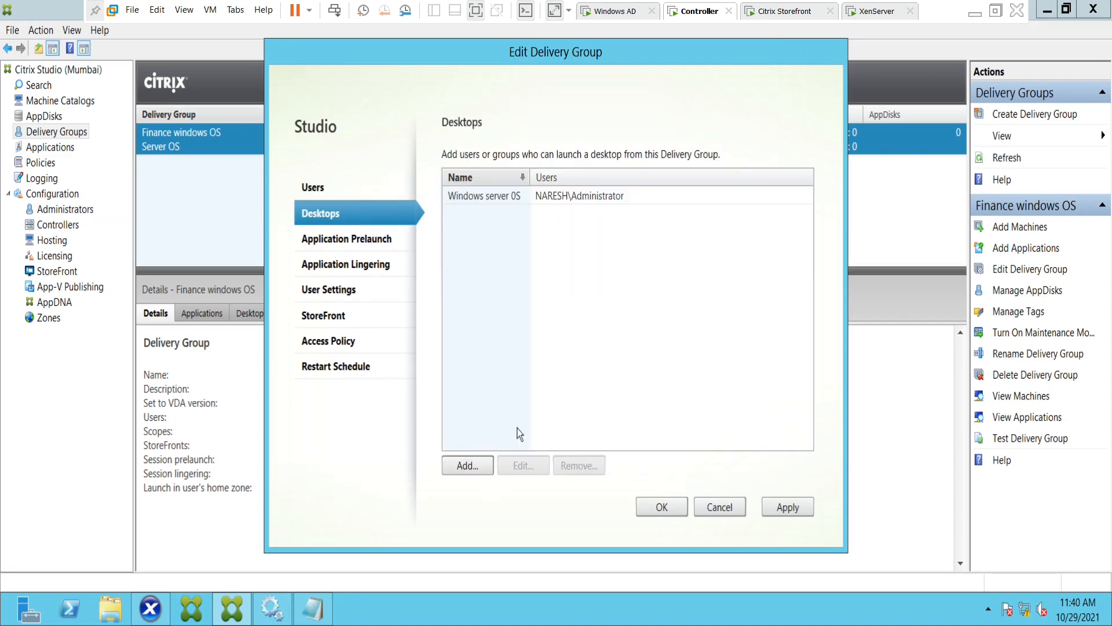
{"action": "left_click", "coordinate": [480, 469]}
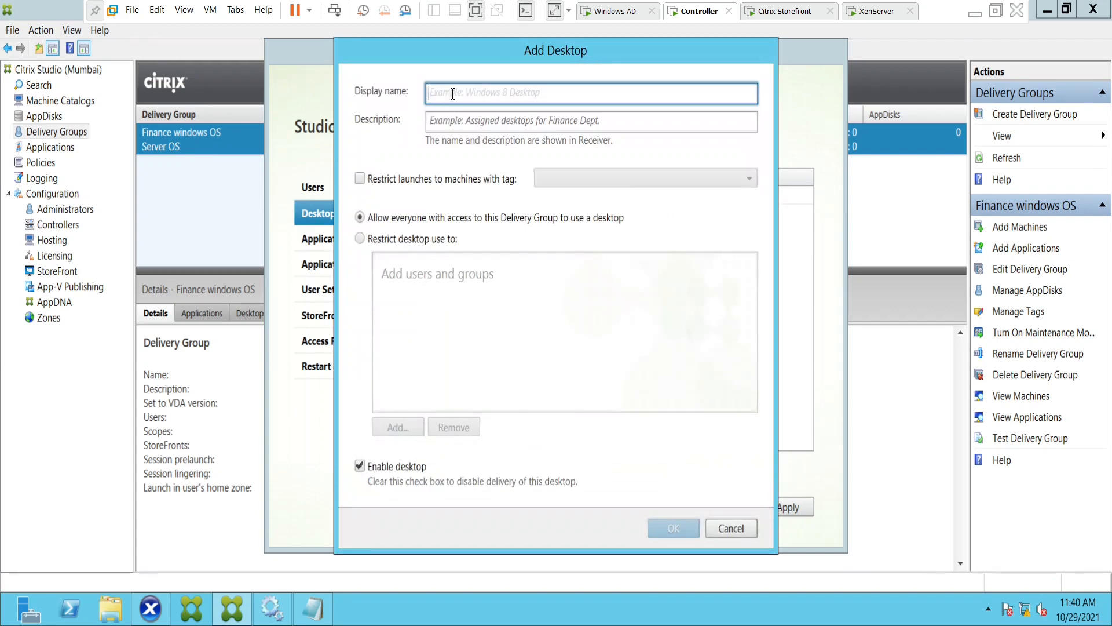
{"action": "type", "text": "Adobe"}
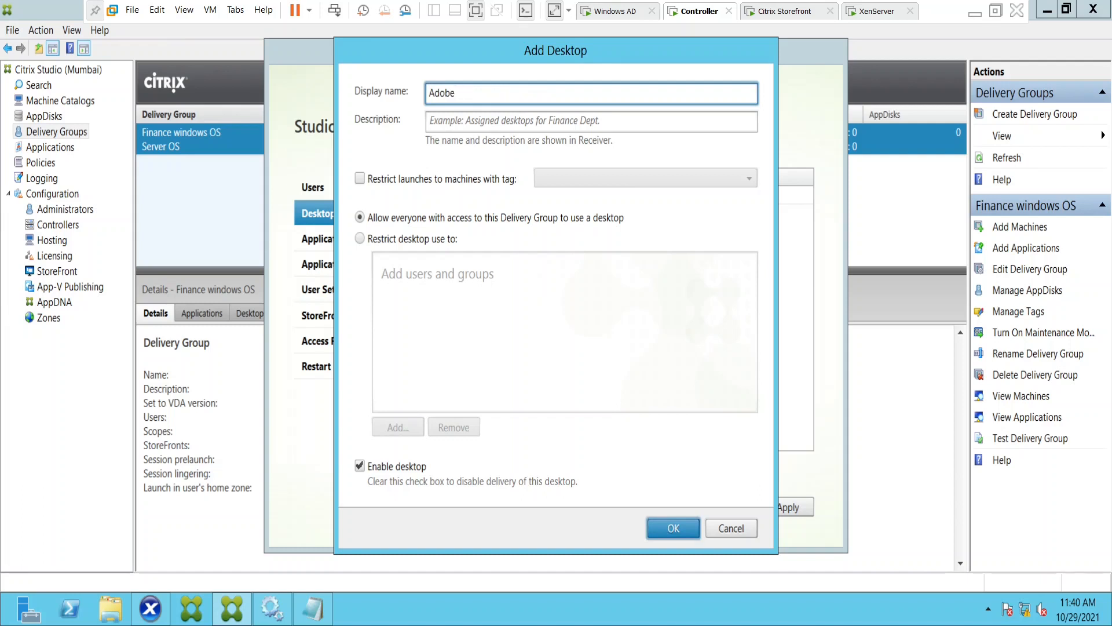
{"action": "type", "text": " Application Testing"}
Describe the new desktop as "Assigned desktops for Marketing".
{"action": "left_click", "coordinate": [455, 122]}
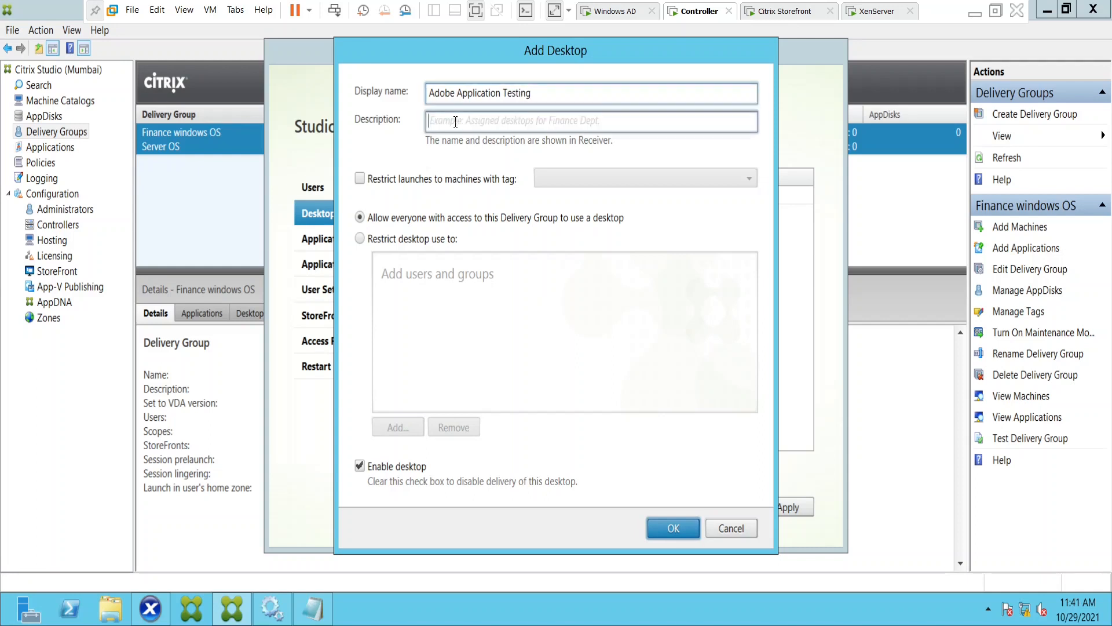
{"action": "type", "text": "Ass"}
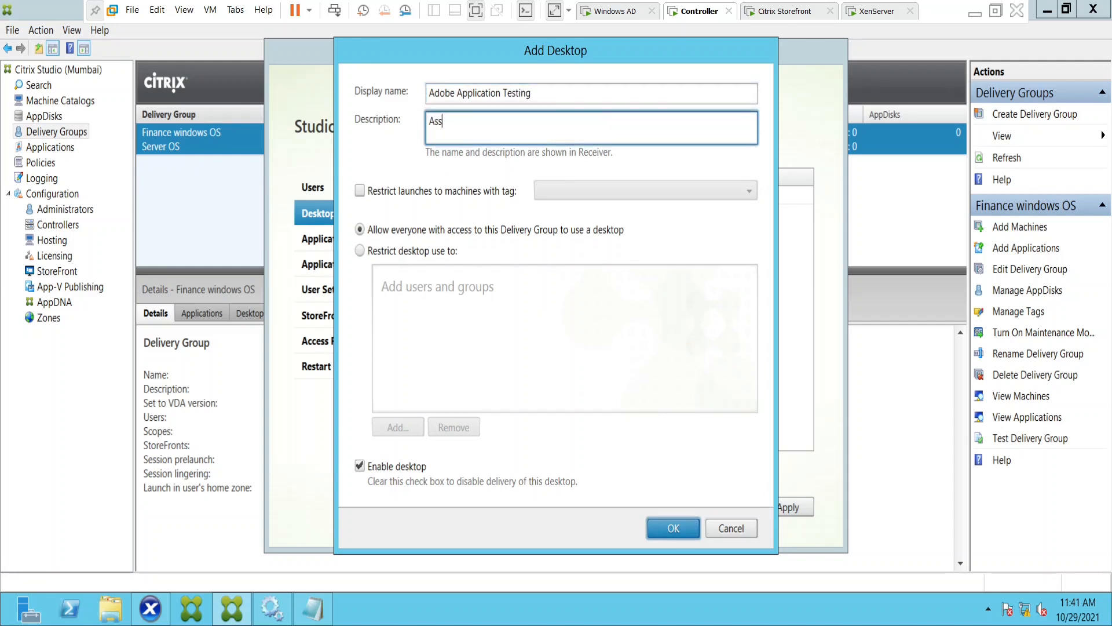
{"action": "type", "text": "igned desktops fp"}
{"action": "type", "text": "r Marketing"}
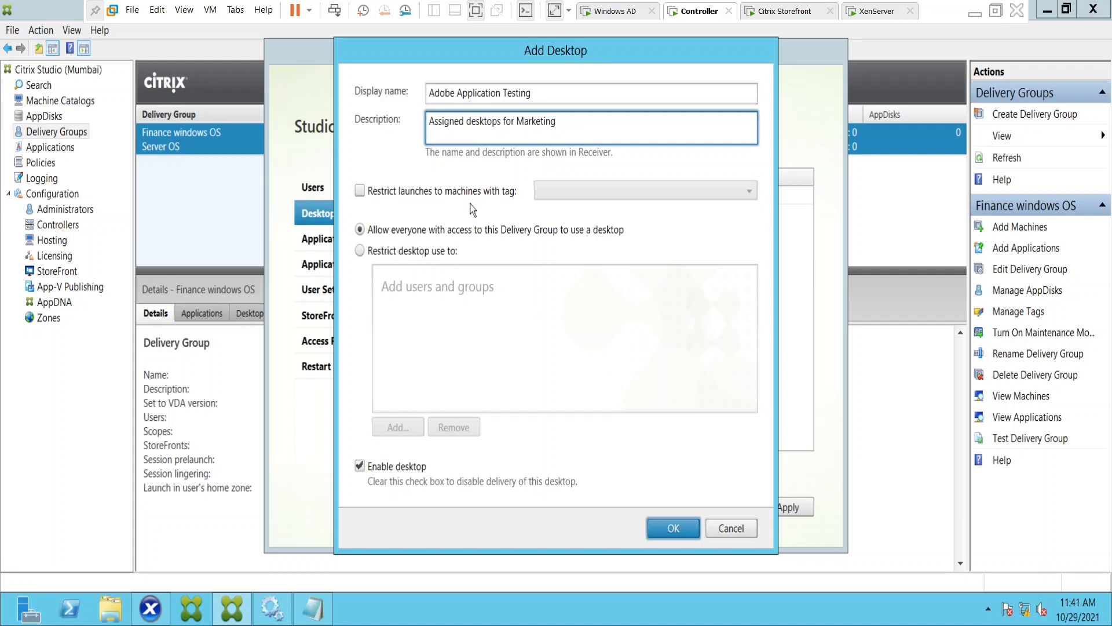
Restrict the desktop's launches to machines tagged Adobe Application and limit its use to specified users and groups.
{"action": "left_click", "coordinate": [360, 191]}
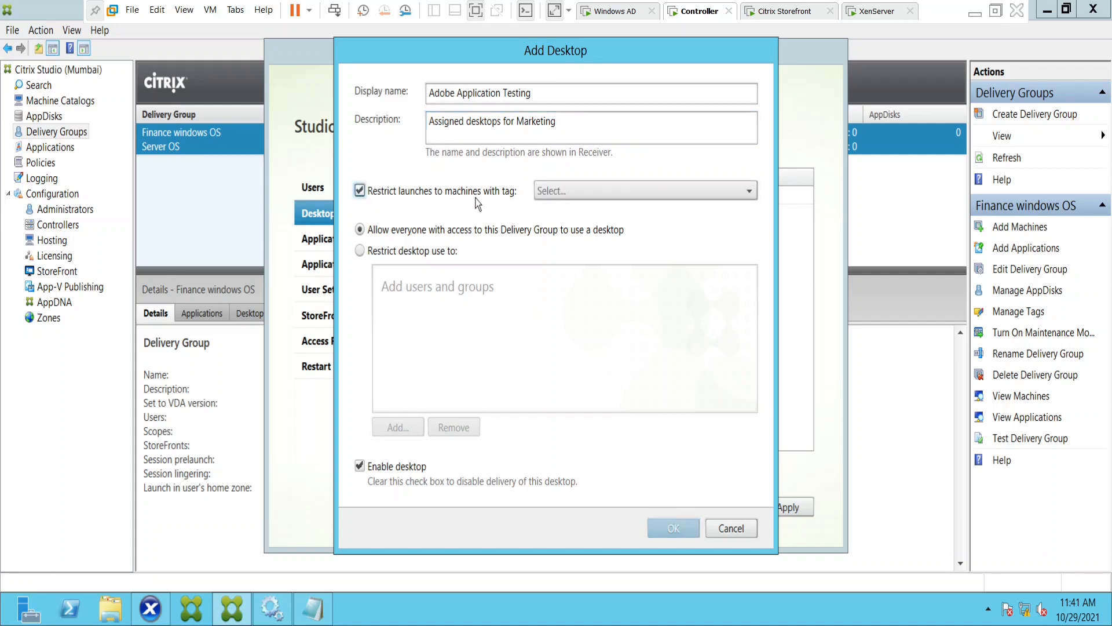
{"action": "left_click", "coordinate": [687, 196]}
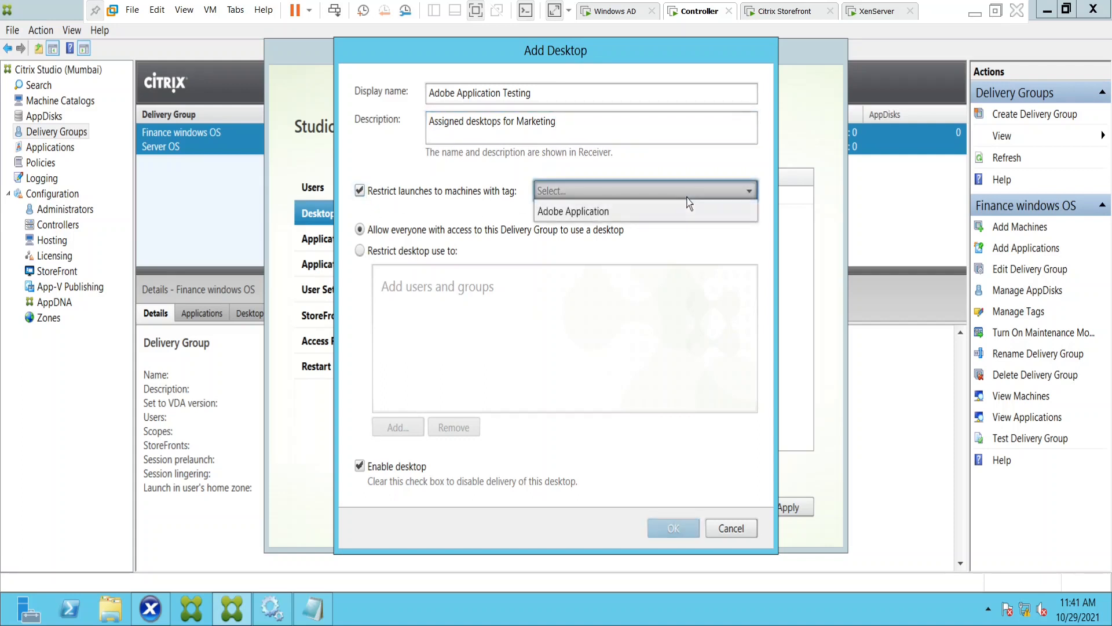
{"action": "left_click", "coordinate": [579, 213]}
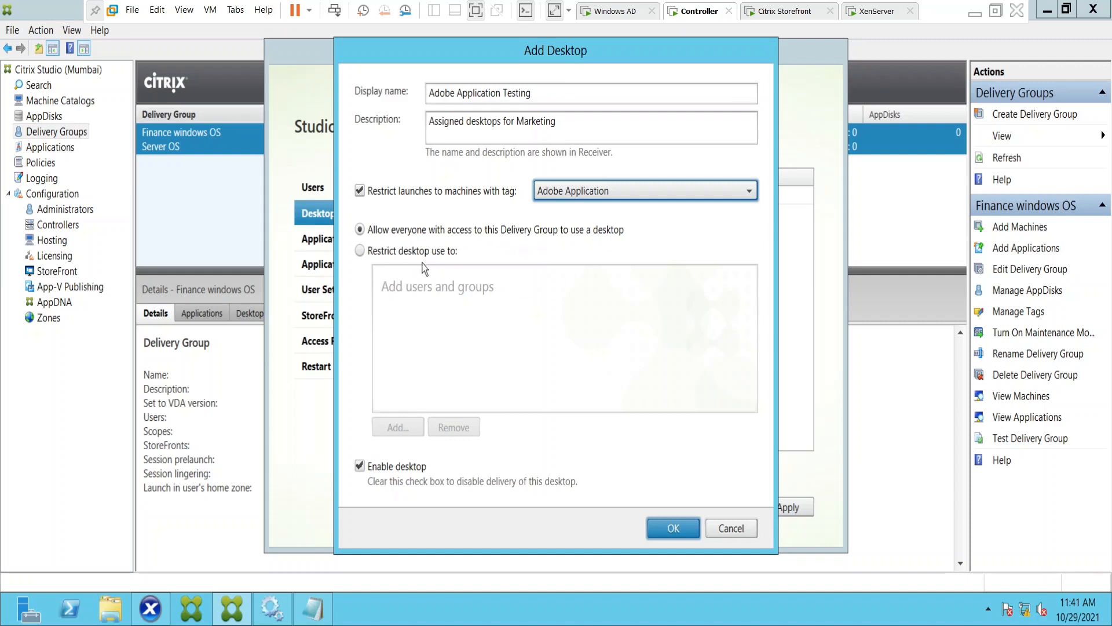
{"action": "left_click", "coordinate": [361, 252]}
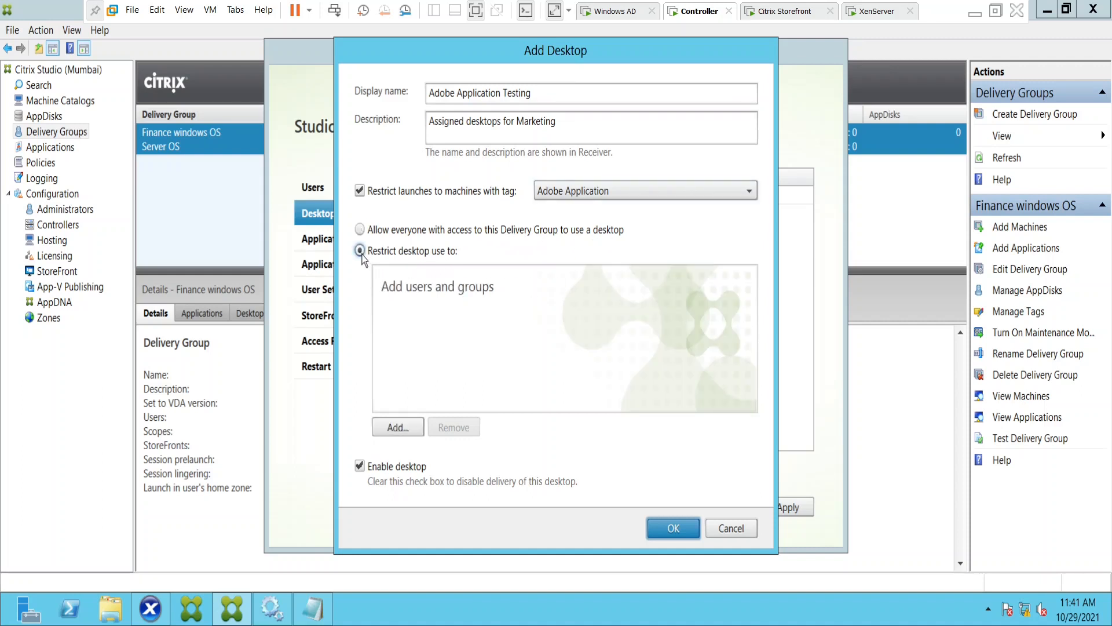
Switch to the Notepad outline and compare Server 1 and its Administrator tag with the other server lines, highlighting them in turn.
{"action": "left_click", "coordinate": [317, 613]}
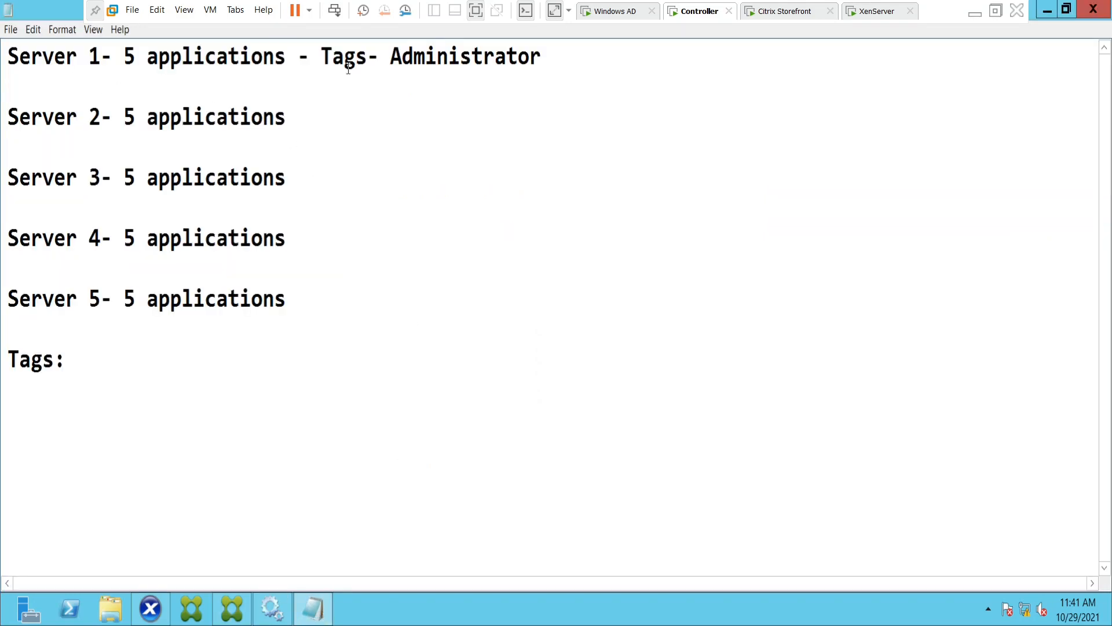
{"action": "left_click_drag", "start_coordinate": [391, 57], "coordinate": [570, 56]}
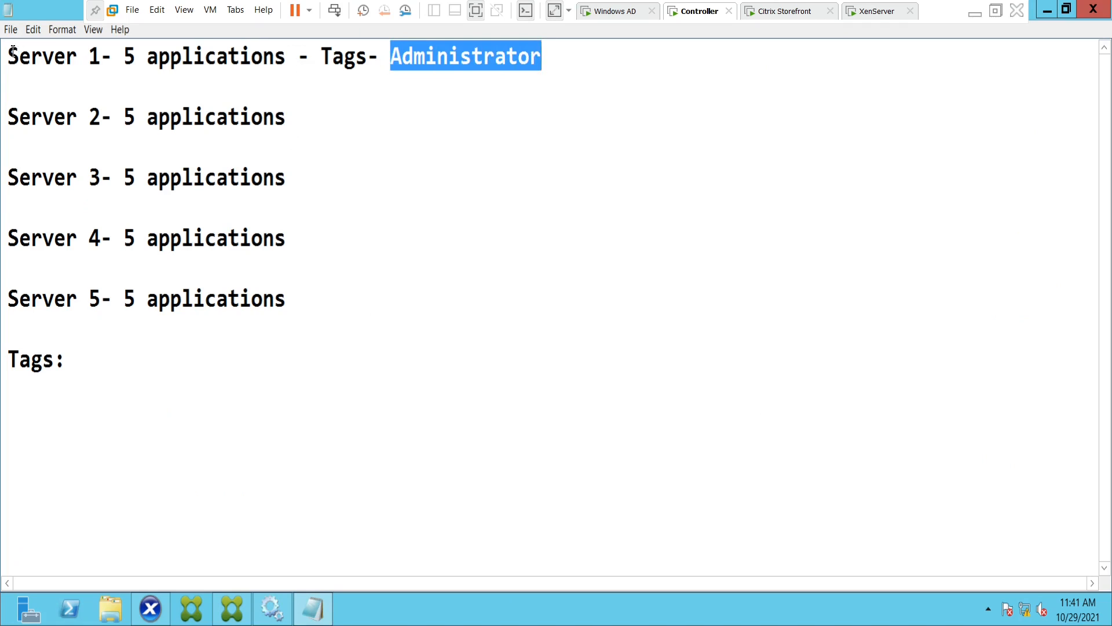
{"action": "left_click_drag", "start_coordinate": [11, 55], "coordinate": [326, 55]}
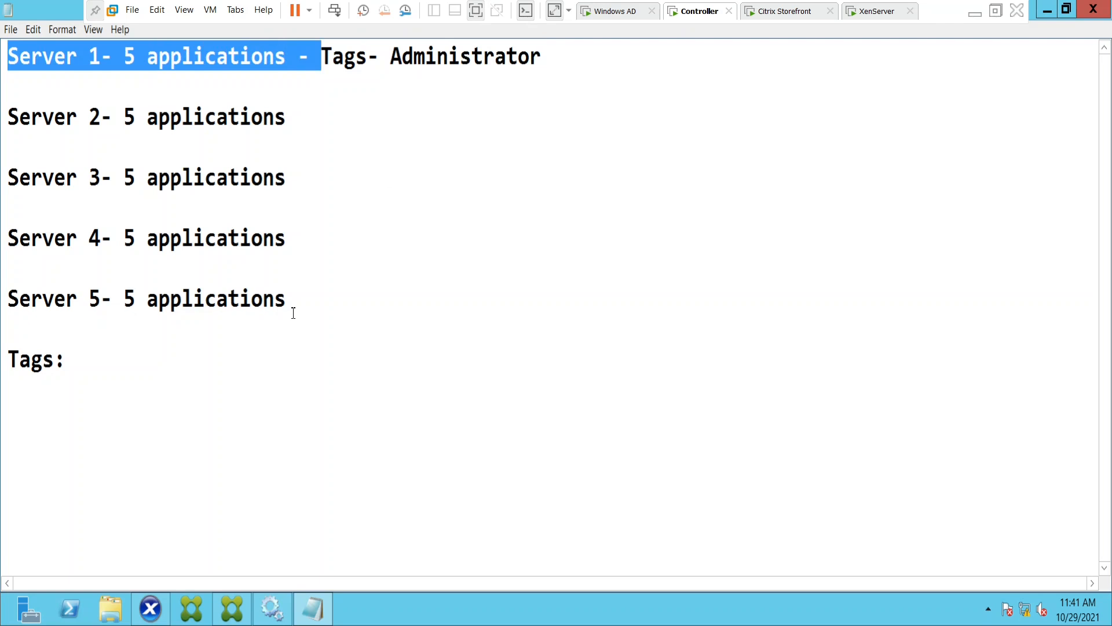
{"action": "left_click_drag", "start_coordinate": [8, 118], "coordinate": [288, 120]}
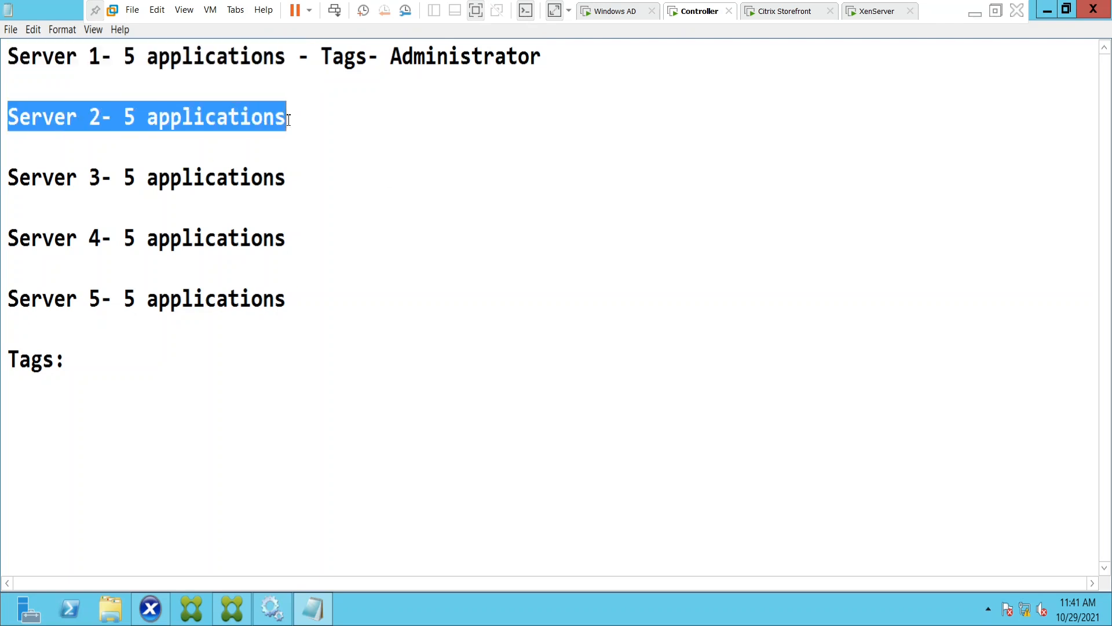
{"action": "left_click_drag", "start_coordinate": [30, 177], "coordinate": [347, 176]}
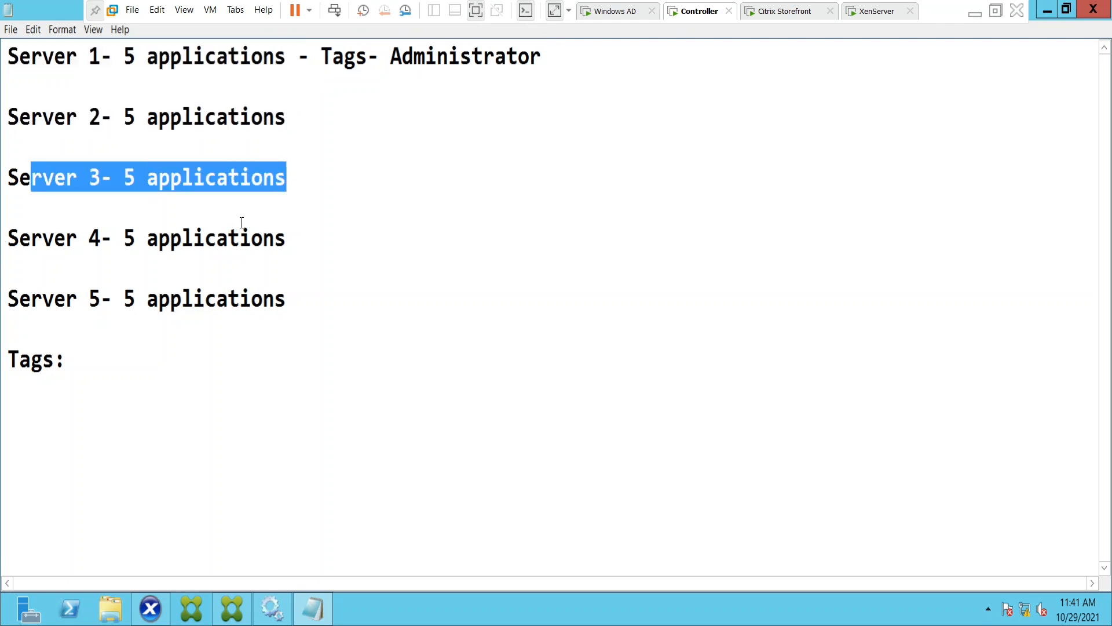
{"action": "left_click_drag", "start_coordinate": [42, 296], "coordinate": [342, 292]}
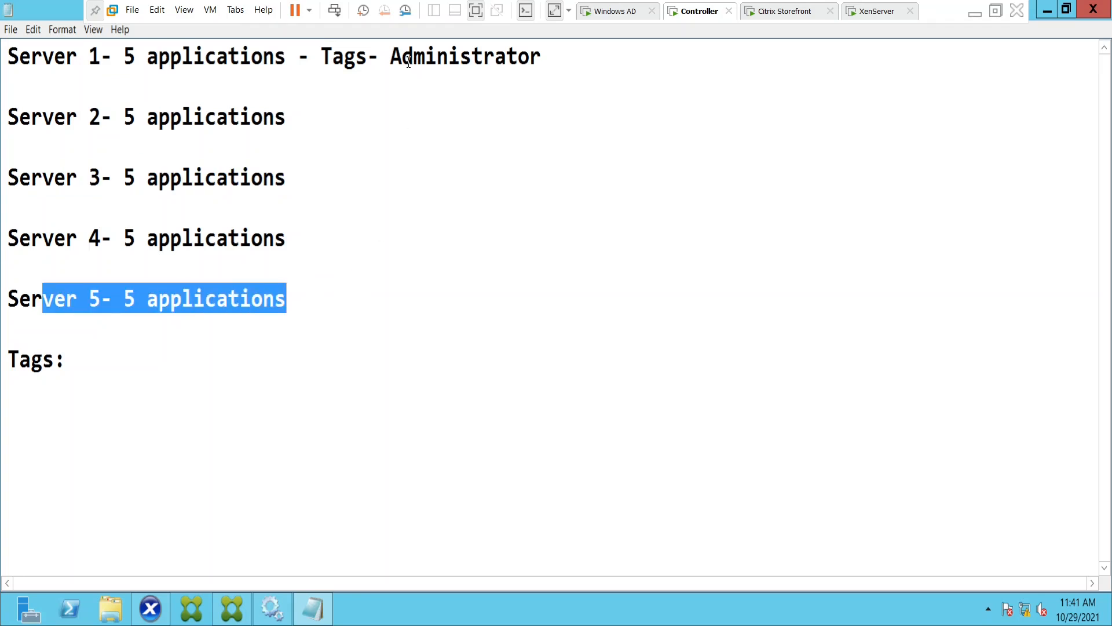
{"action": "left_click_drag", "start_coordinate": [392, 58], "coordinate": [542, 58]}
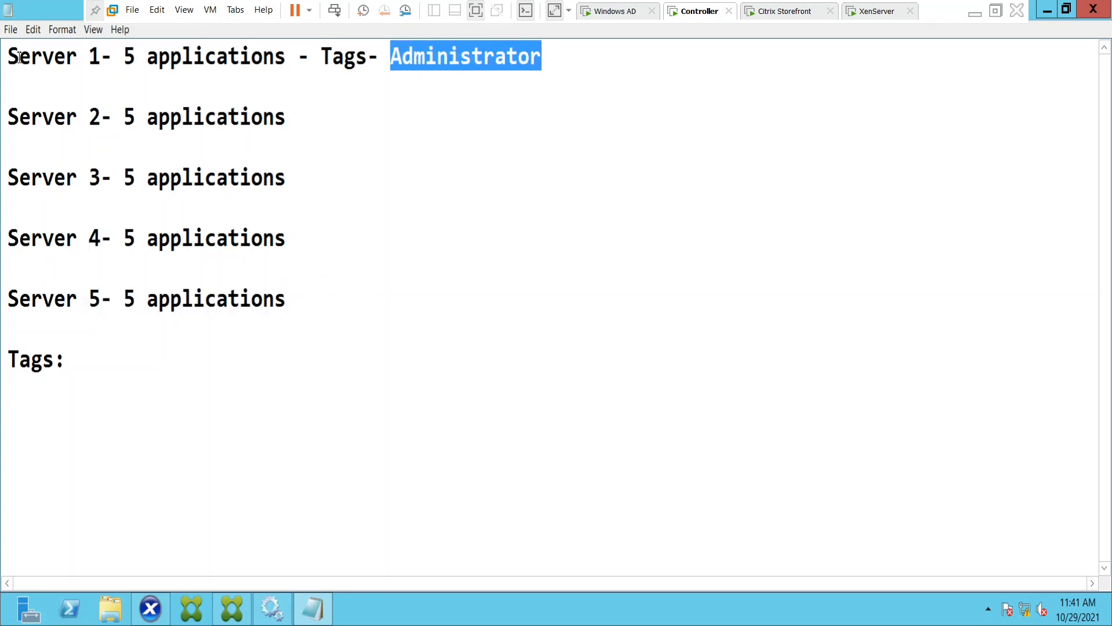
{"action": "left_click_drag", "start_coordinate": [19, 58], "coordinate": [252, 58]}
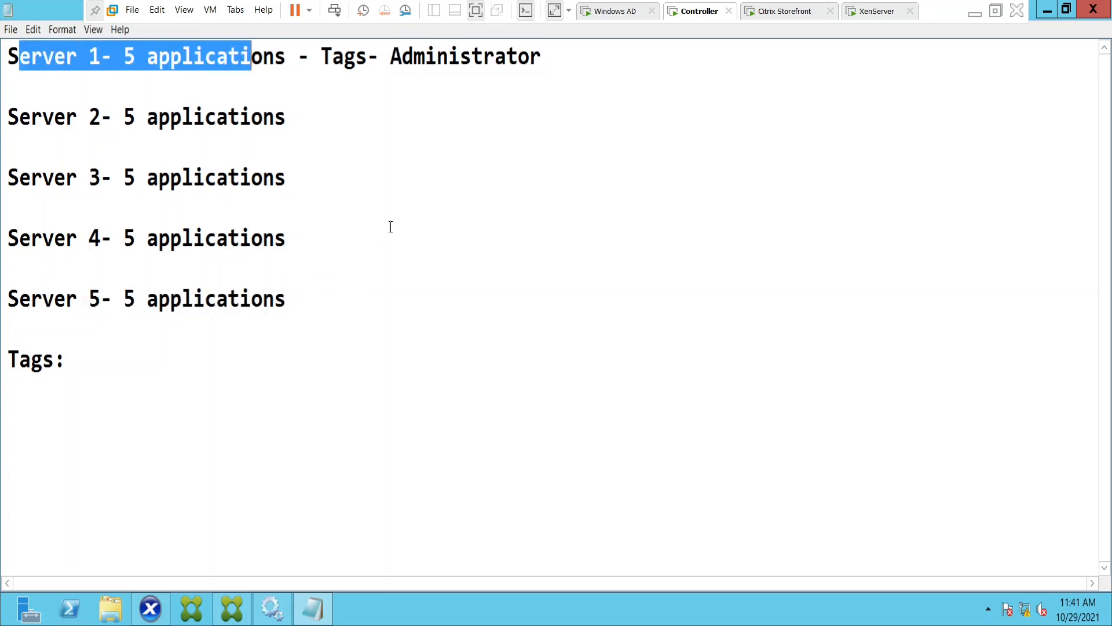
Return to Citrix Studio, add the administrator account as the desktop's permitted user, and save the new desktop.
{"action": "left_click", "coordinate": [229, 608]}
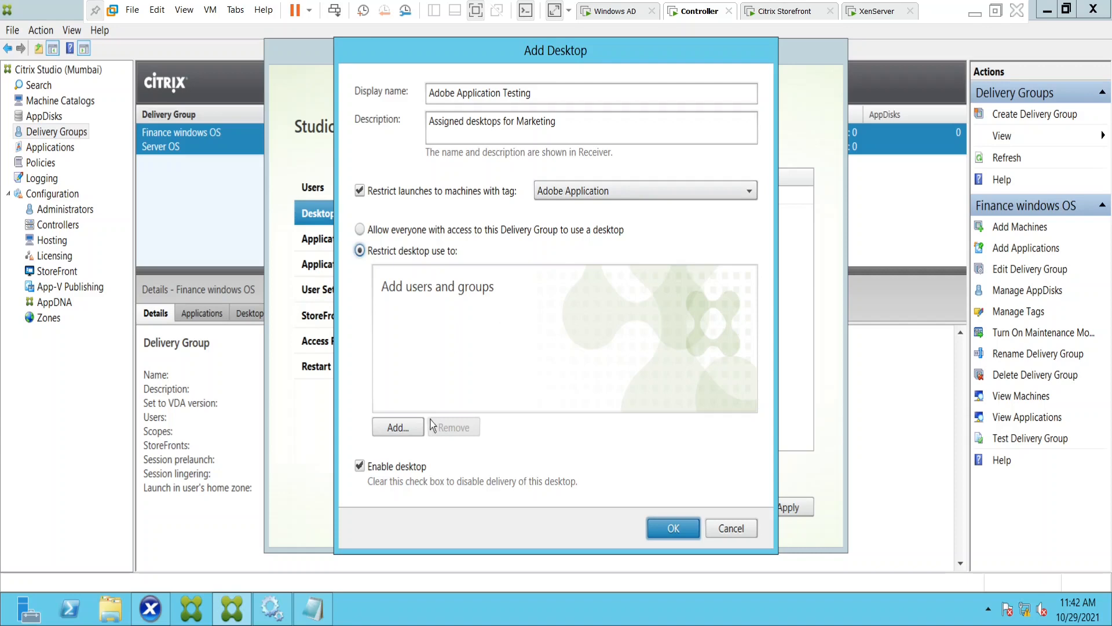
{"action": "left_click", "coordinate": [414, 428]}
{"action": "type", "text": "ad"}
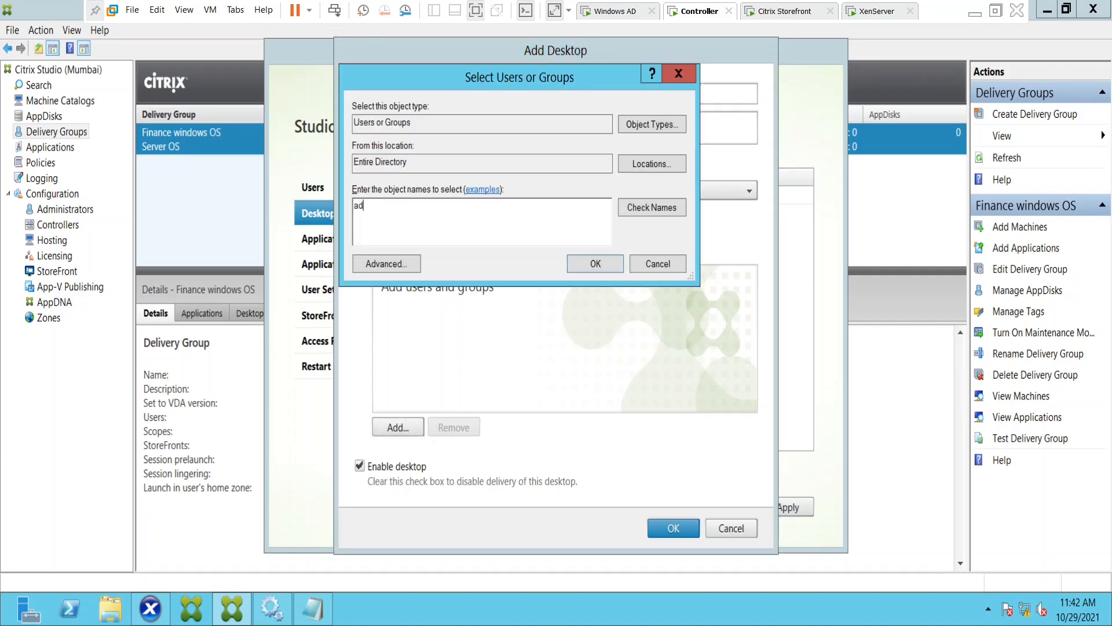
{"action": "type", "text": "ministrator"}
{"action": "left_click", "coordinate": [657, 210]}
{"action": "left_click", "coordinate": [591, 268]}
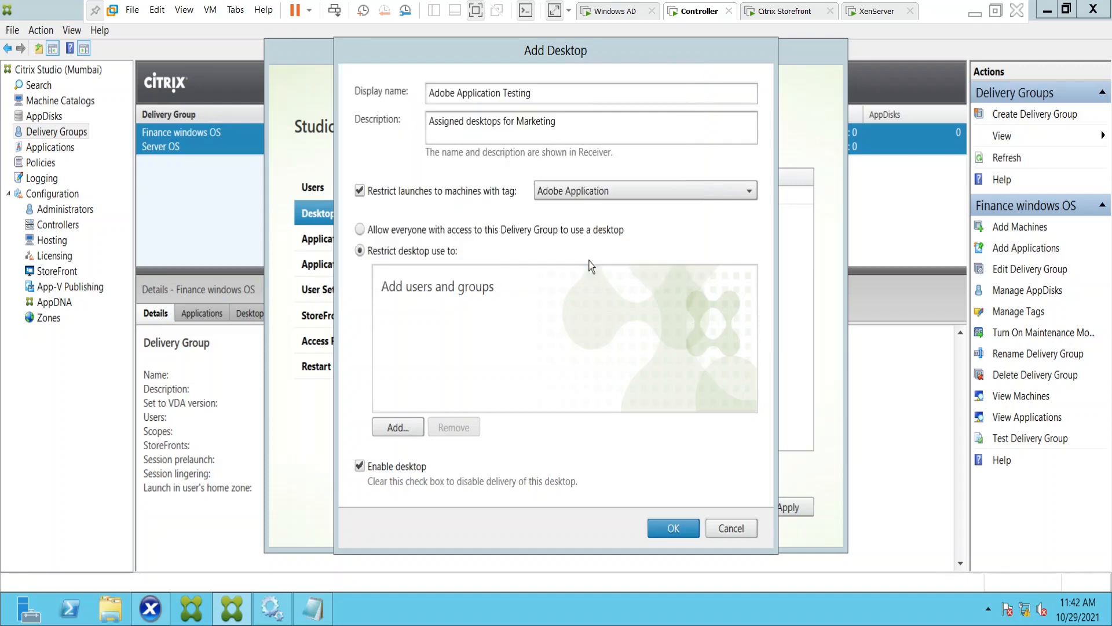
{"action": "left_click", "coordinate": [674, 528]}
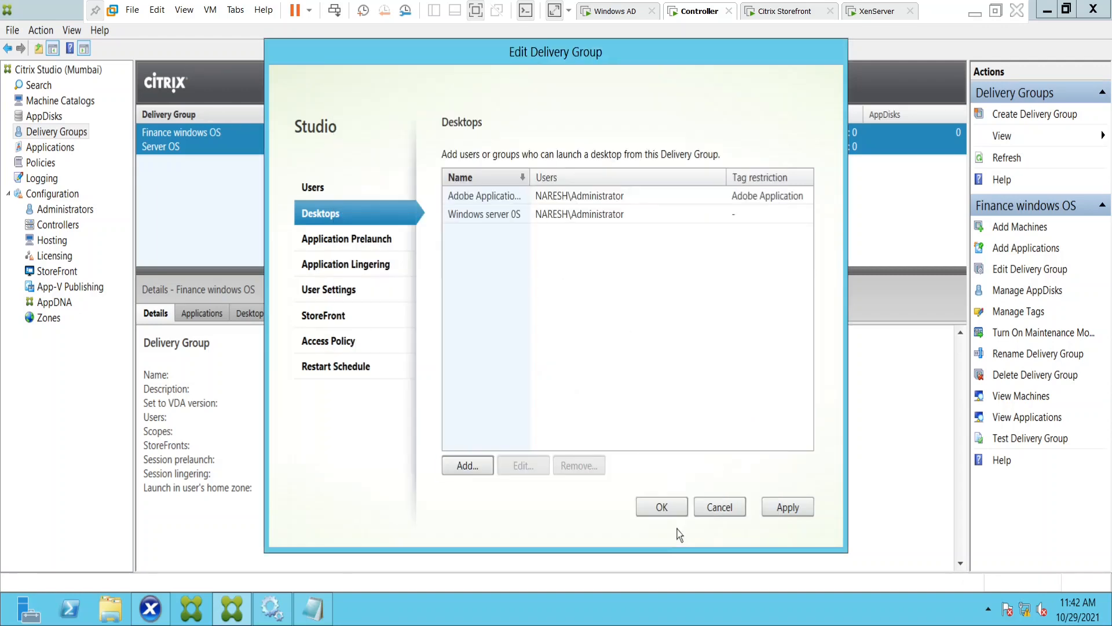
Review the Adobe Application Testing desktop's settings without changing them, and apply the Finance windows OS delivery group edits.
{"action": "left_click", "coordinate": [523, 197]}
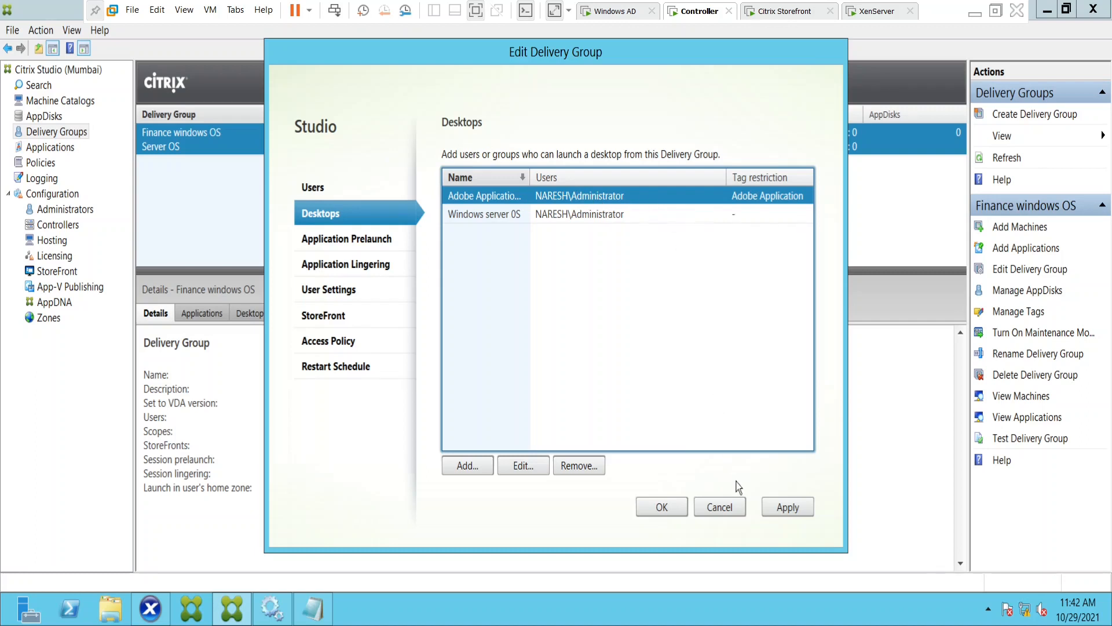
{"action": "left_click", "coordinate": [514, 468]}
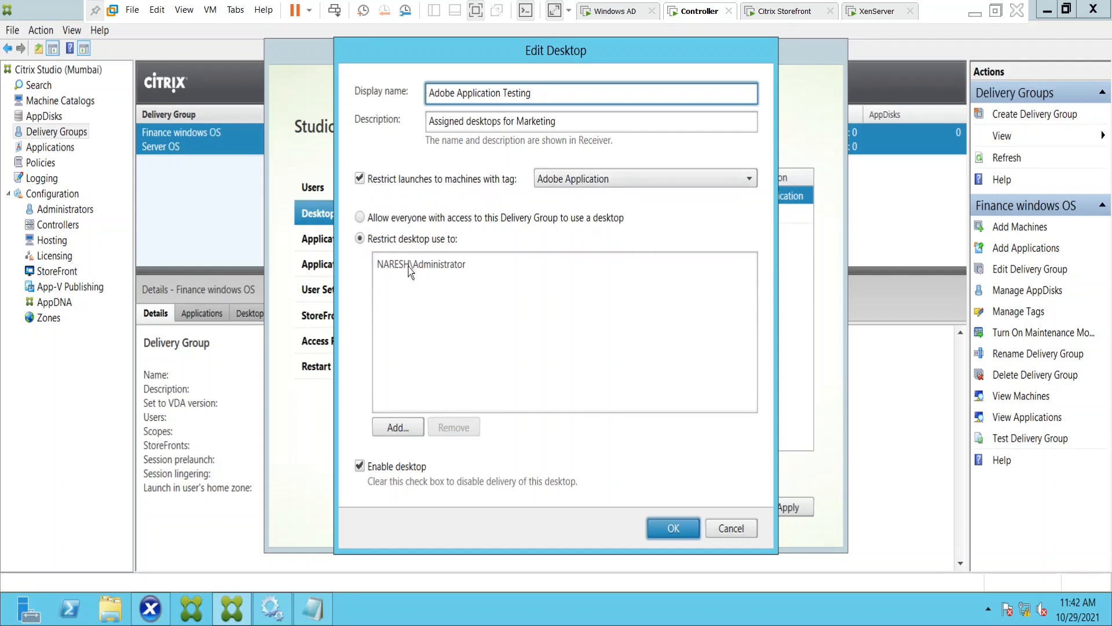
{"action": "left_click", "coordinate": [669, 529]}
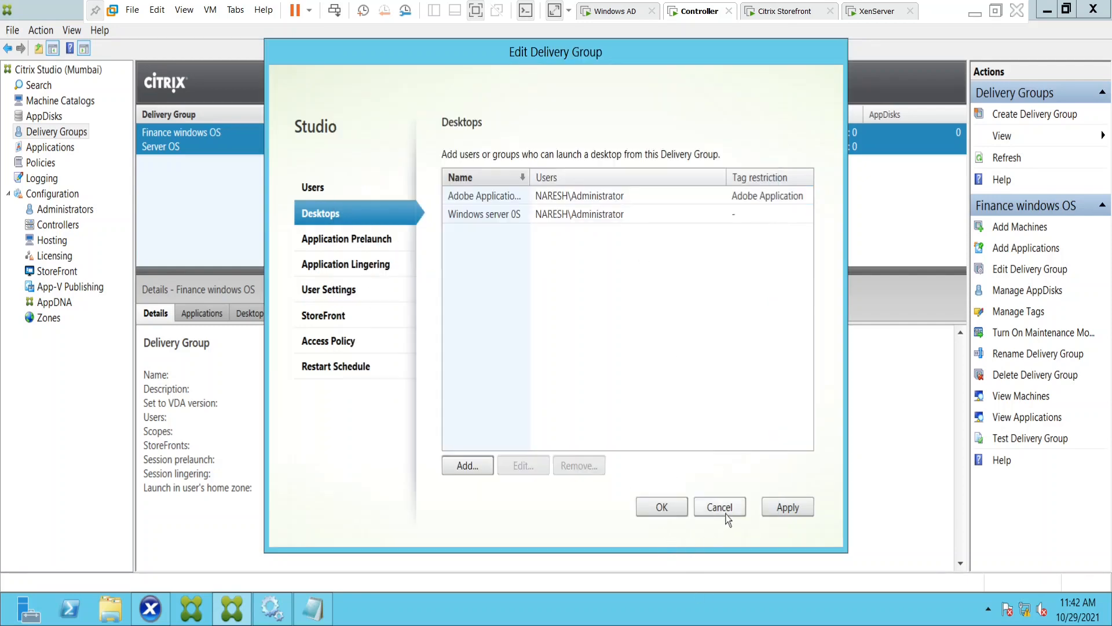
{"action": "left_click", "coordinate": [786, 513]}
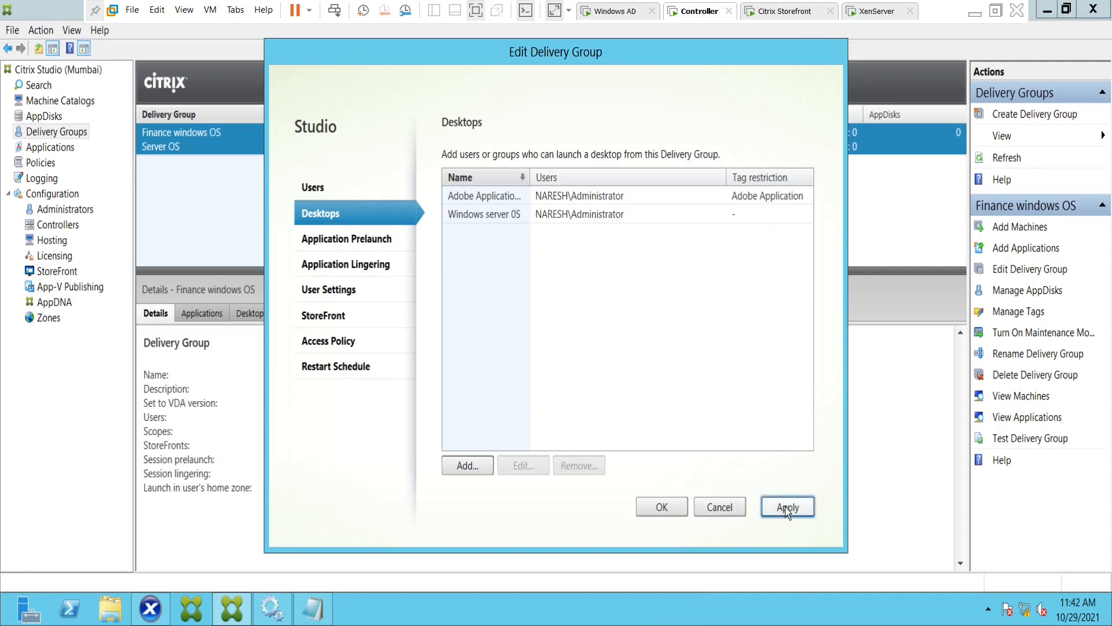
{"action": "left_click", "coordinate": [664, 514]}
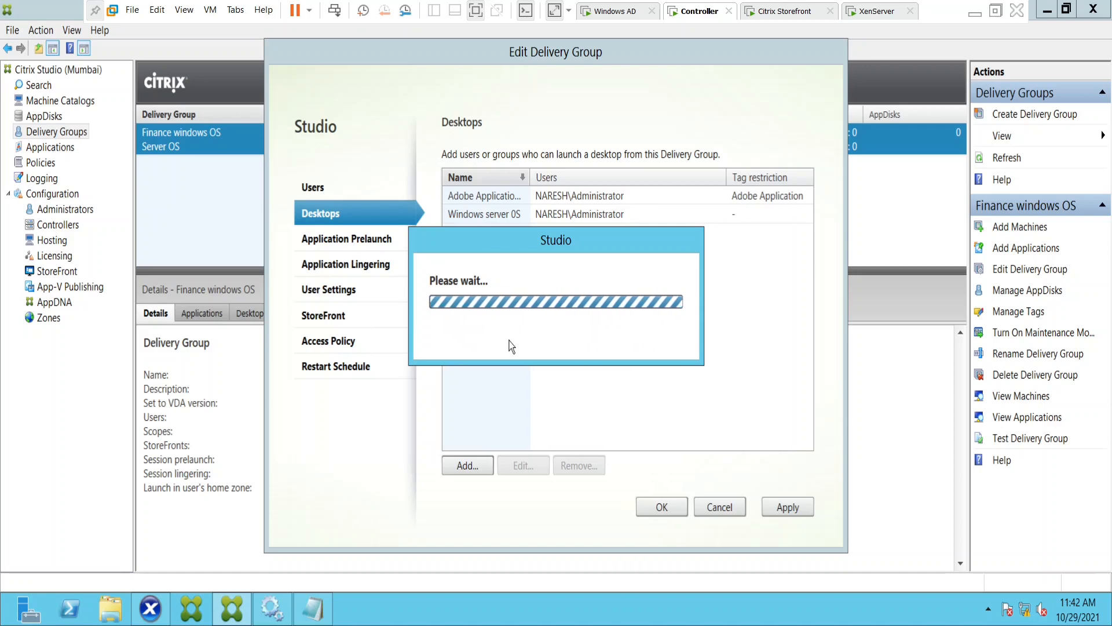
Switch to the Notepad outline and review the Server 1 line, highlighting its applications, the Administrator entry and the server label.
{"action": "left_click", "coordinate": [313, 608]}
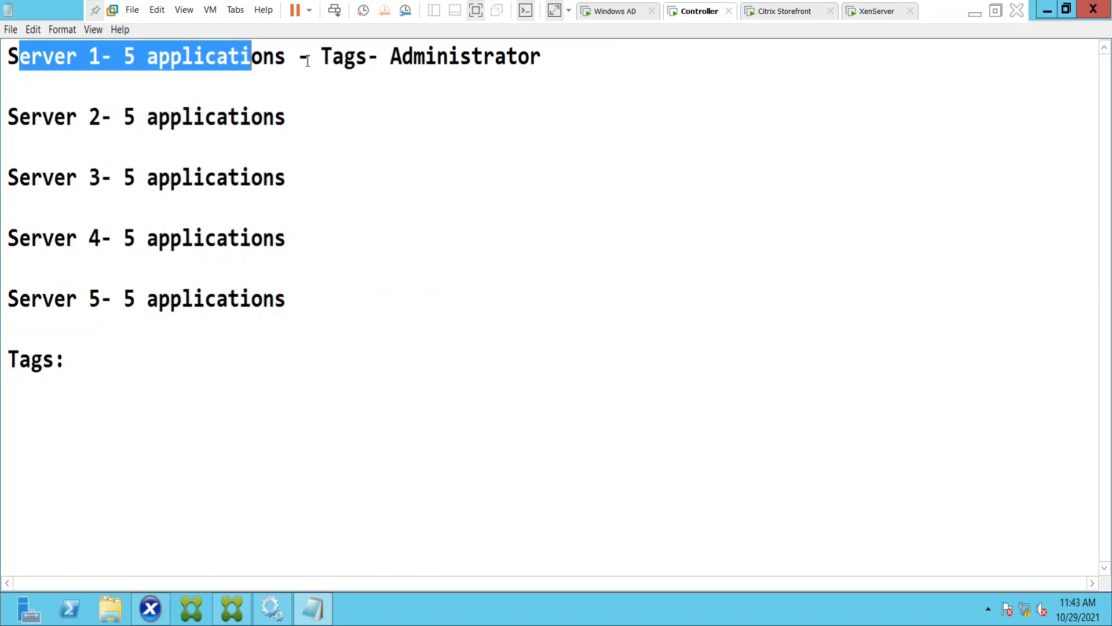
{"action": "left_click_drag", "start_coordinate": [89, 56], "coordinate": [322, 57]}
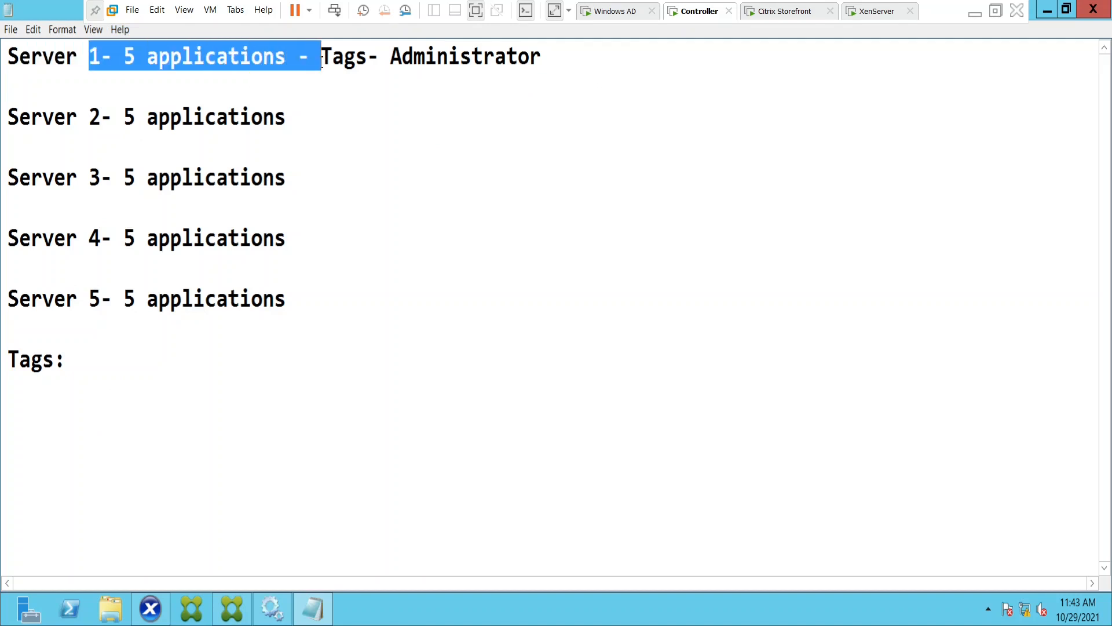
{"action": "left_click_drag", "start_coordinate": [156, 58], "coordinate": [286, 58]}
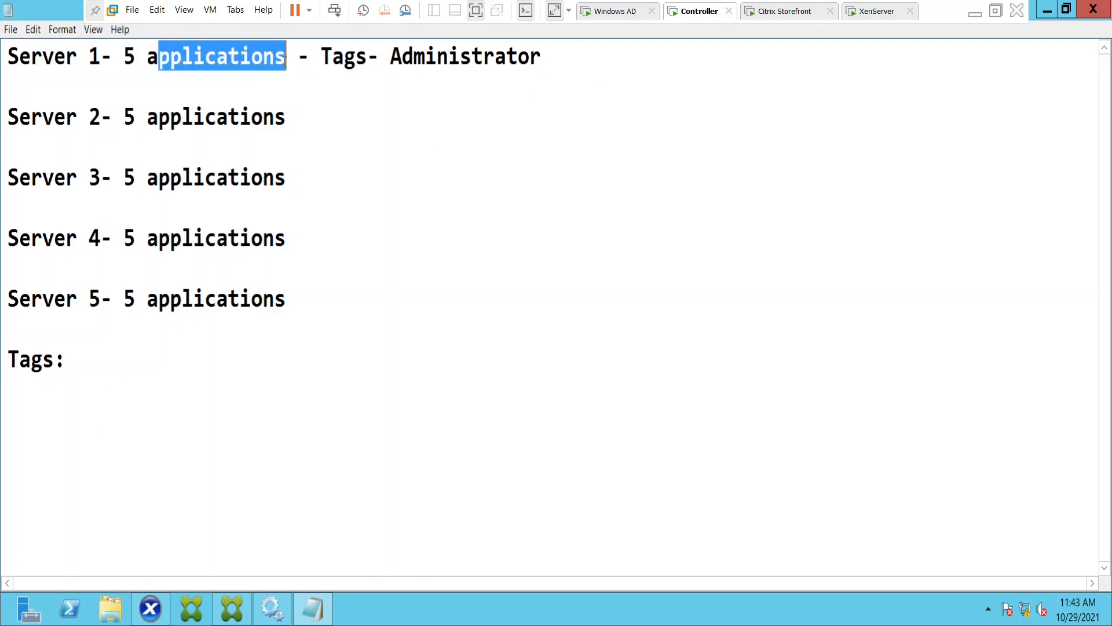
{"action": "left_click_drag", "start_coordinate": [379, 57], "coordinate": [594, 47]}
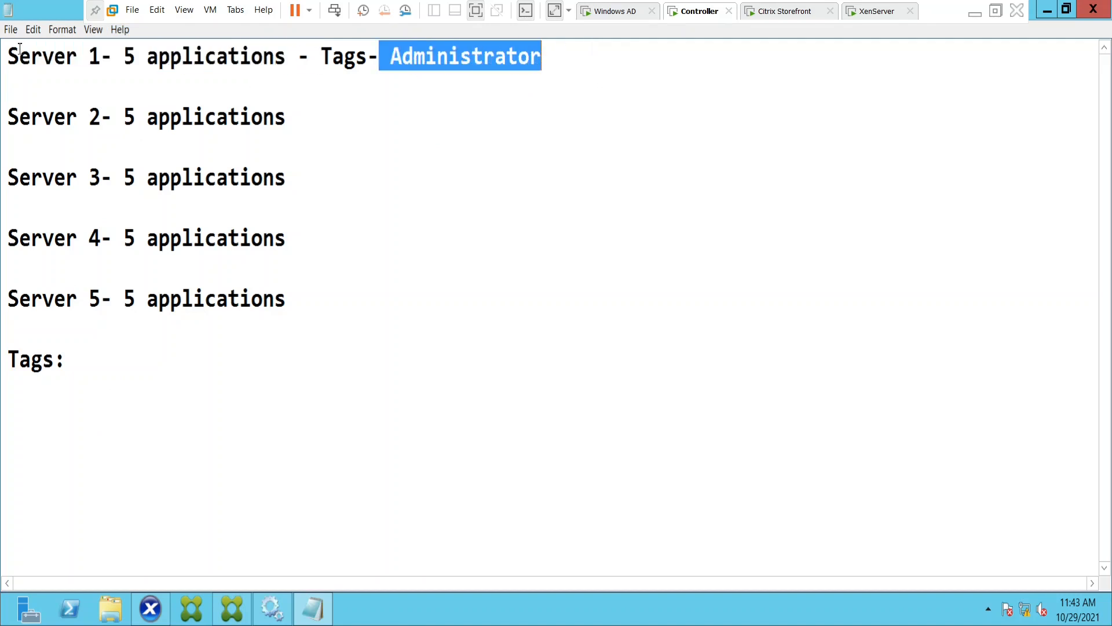
{"action": "left_click_drag", "start_coordinate": [17, 55], "coordinate": [114, 54]}
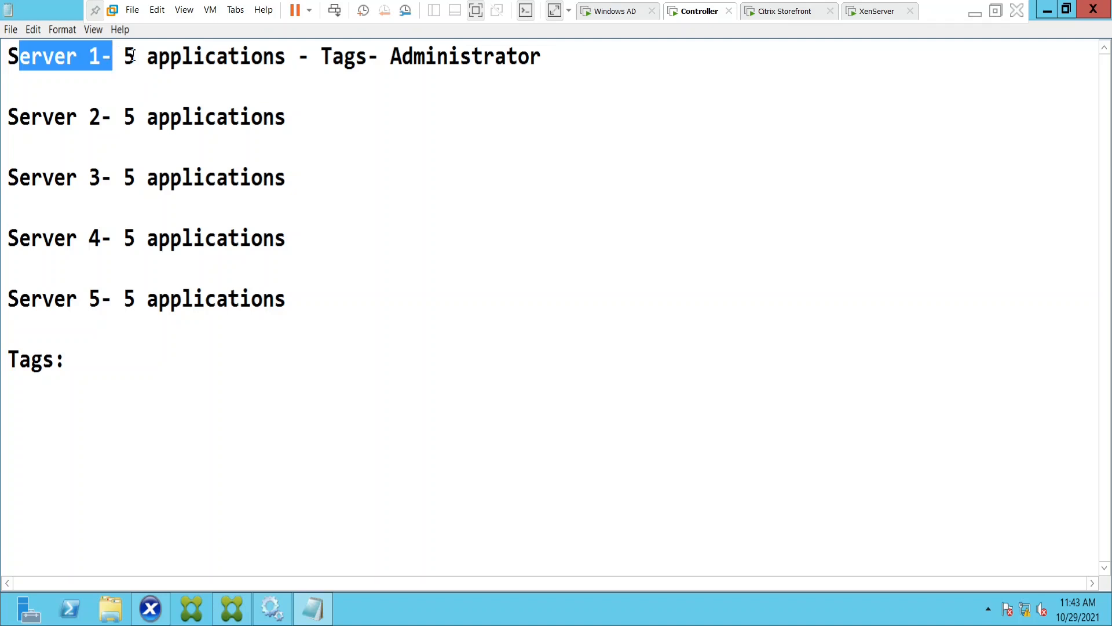
Compare Server 1's Administrator tag with the untagged Server 2 to Server 5 lines, highlighting each line in turn.
{"action": "left_click_drag", "start_coordinate": [354, 55], "coordinate": [545, 56]}
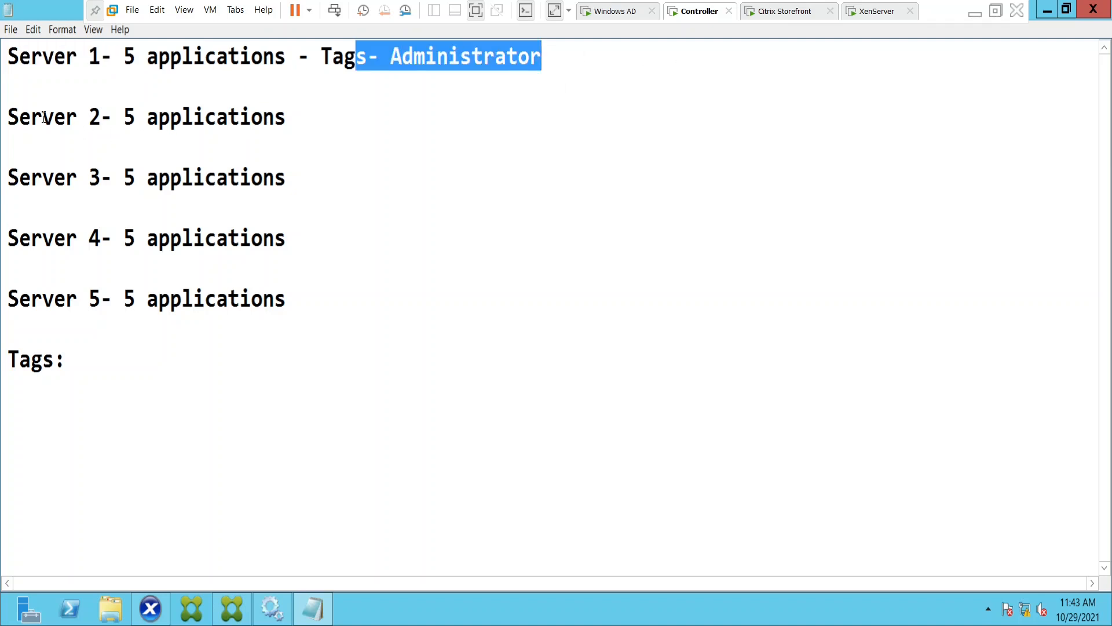
{"action": "left_click_drag", "start_coordinate": [30, 118], "coordinate": [320, 113]}
{"action": "left_click_drag", "start_coordinate": [65, 178], "coordinate": [293, 179]}
{"action": "left_click_drag", "start_coordinate": [182, 238], "coordinate": [291, 239]}
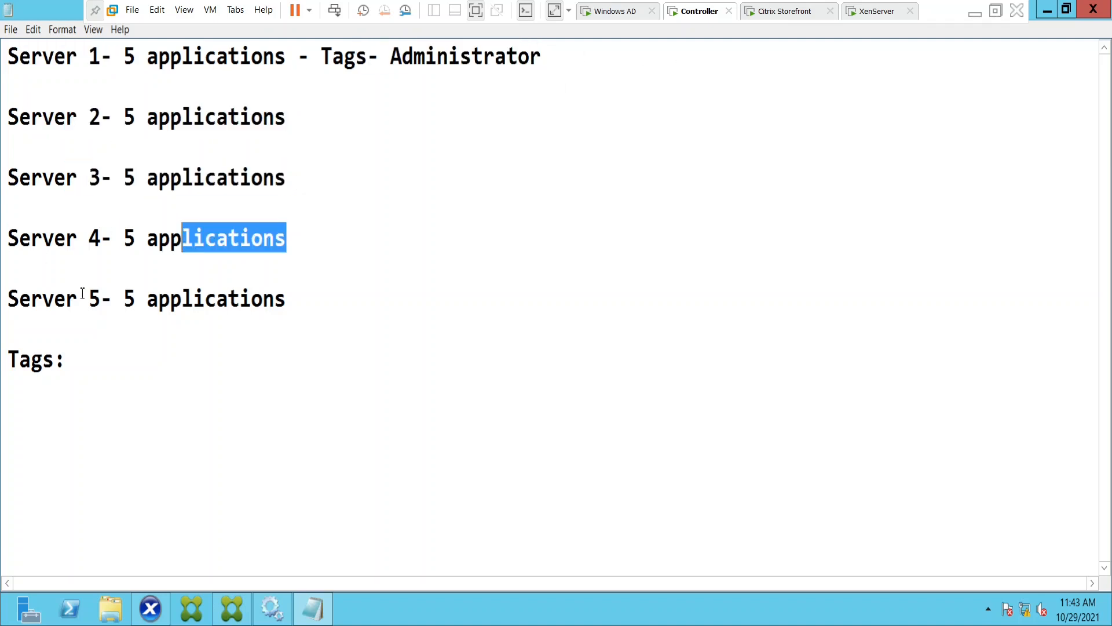
{"action": "left_click_drag", "start_coordinate": [83, 293], "coordinate": [240, 298]}
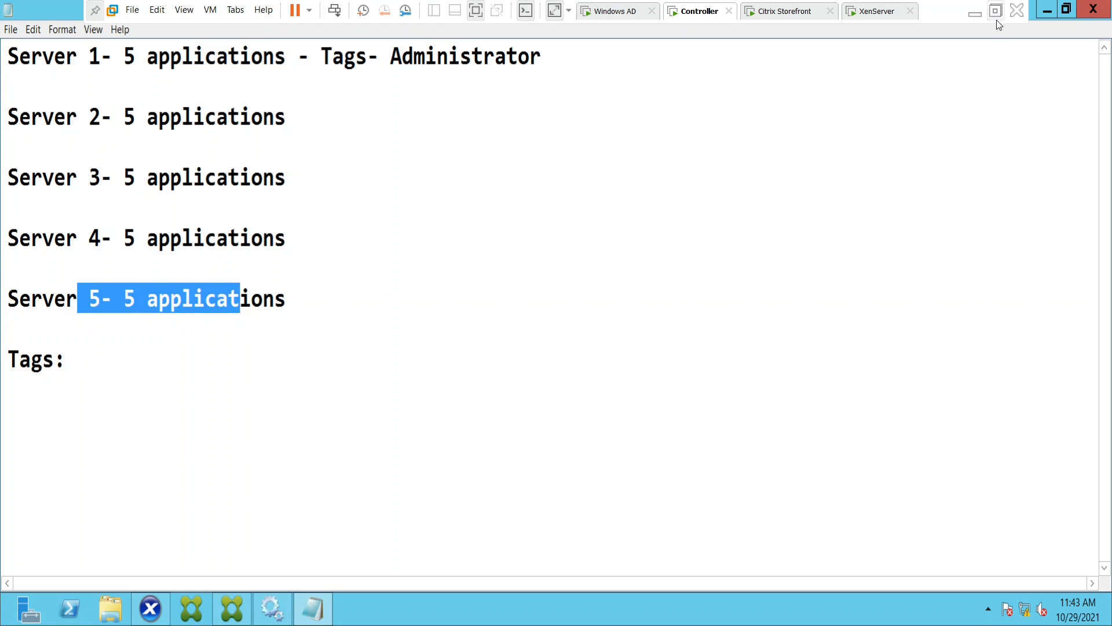
Switch back to Citrix Studio and finish editing the Finance windows OS delivery group, keeping its desktop changes.
{"action": "left_click", "coordinate": [232, 609]}
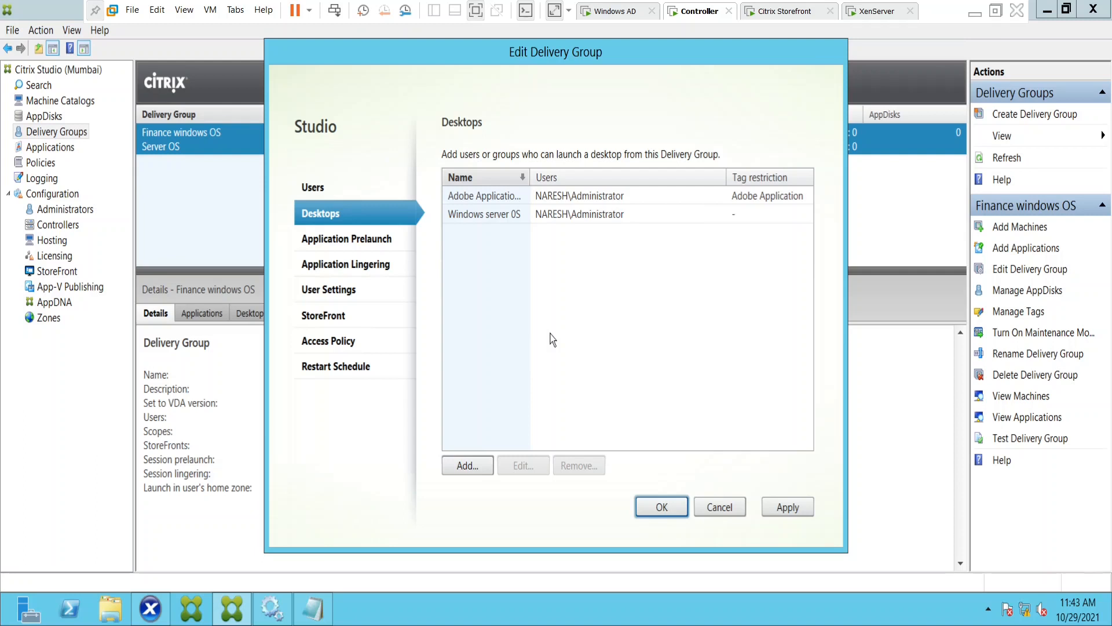
{"action": "left_click", "coordinate": [656, 512]}
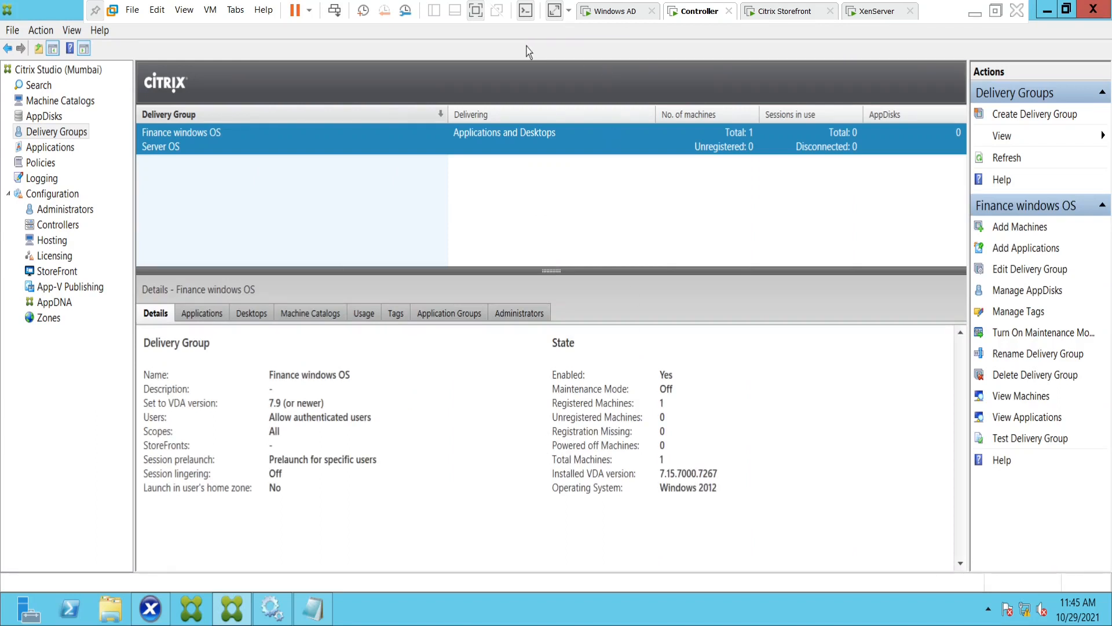
Switch to the Citrix Storefront machine and log on to the StoreFront site with the domain administrator's user name and password.
{"action": "left_click", "coordinate": [785, 11]}
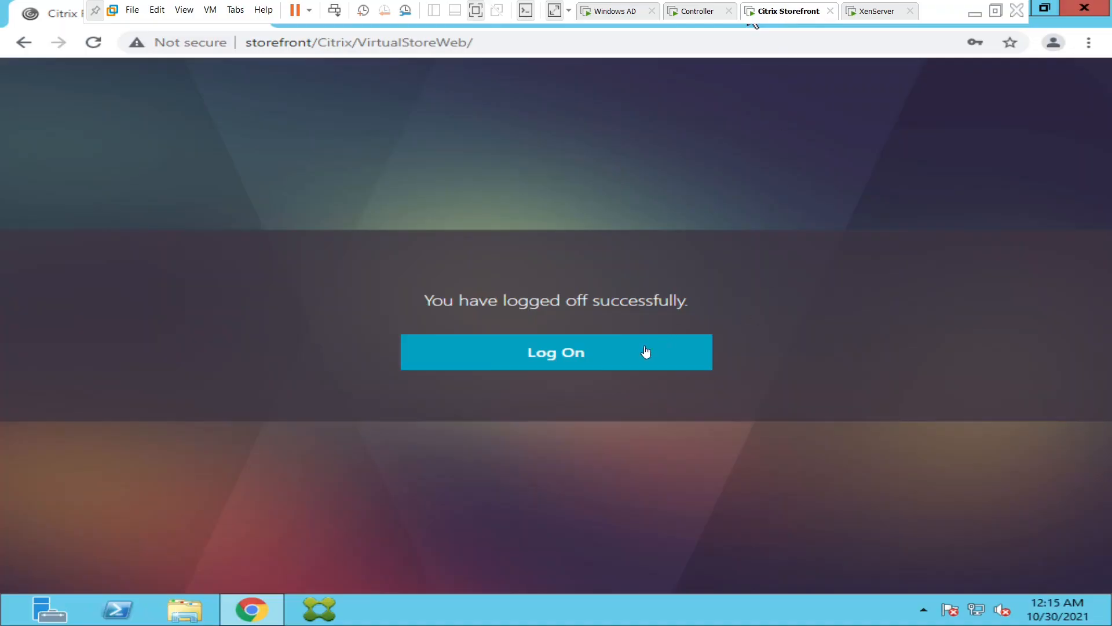
{"action": "left_click", "coordinate": [601, 358]}
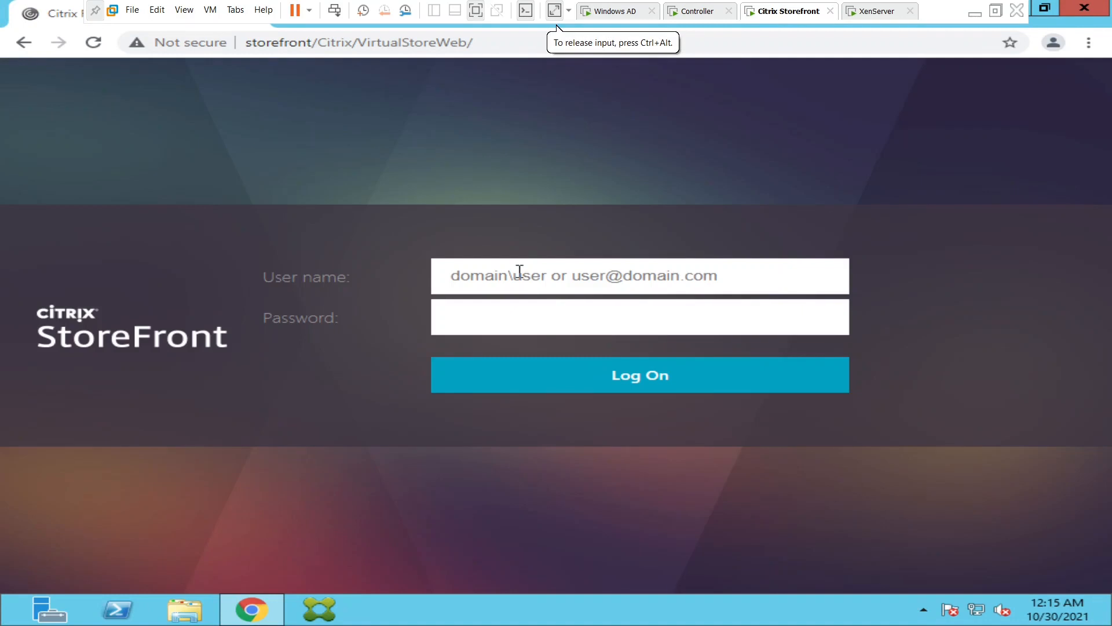
{"action": "type", "text": "naresh.com"}
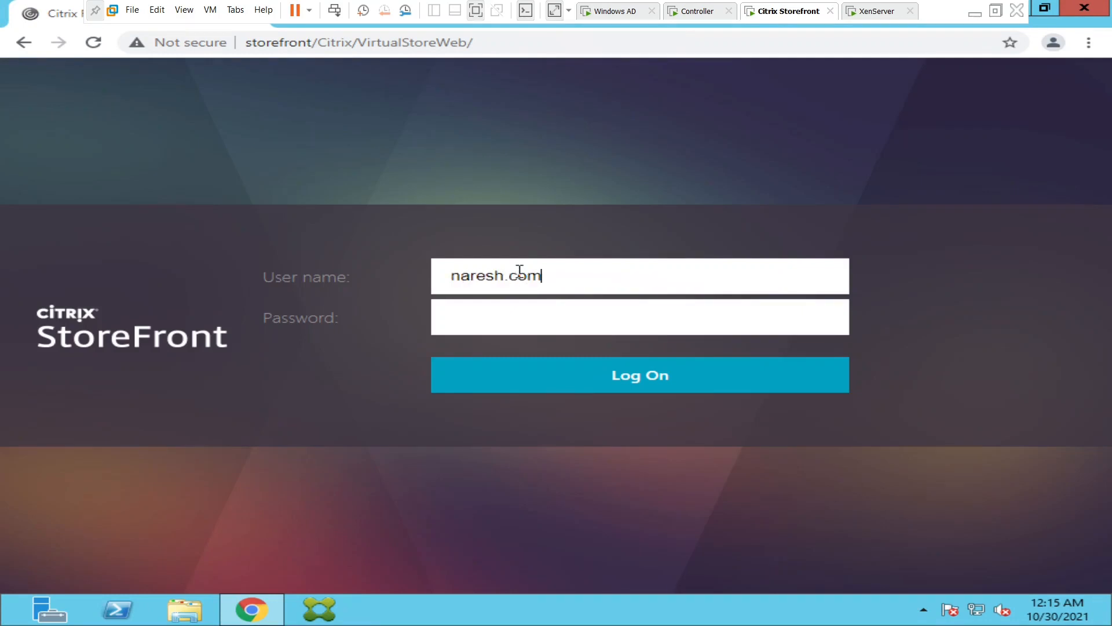
{"action": "type", "text": "\\administr"}
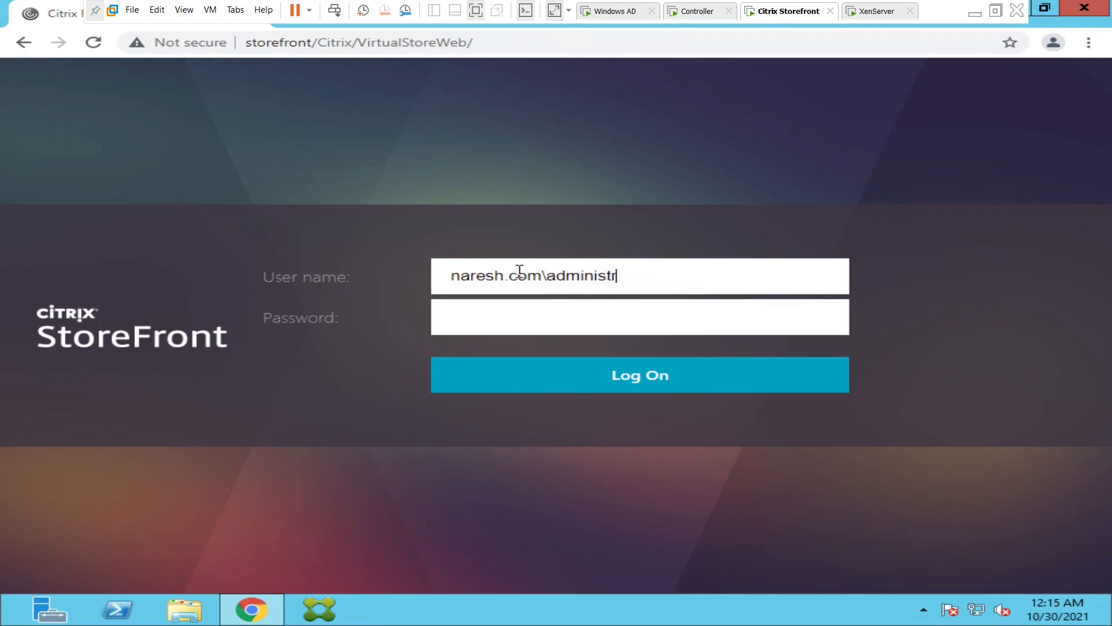
{"action": "type", "text": "ator"}
{"action": "key", "text": "Tab"}
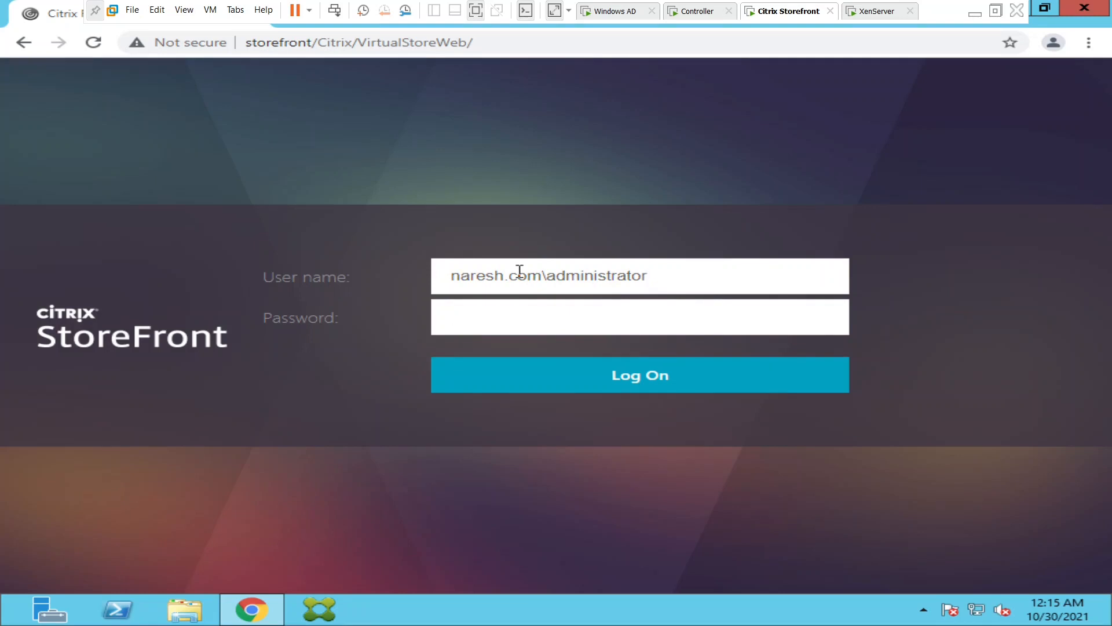
{"action": "type", "text": "••••••••••••"}
{"action": "key", "text": "Return"}
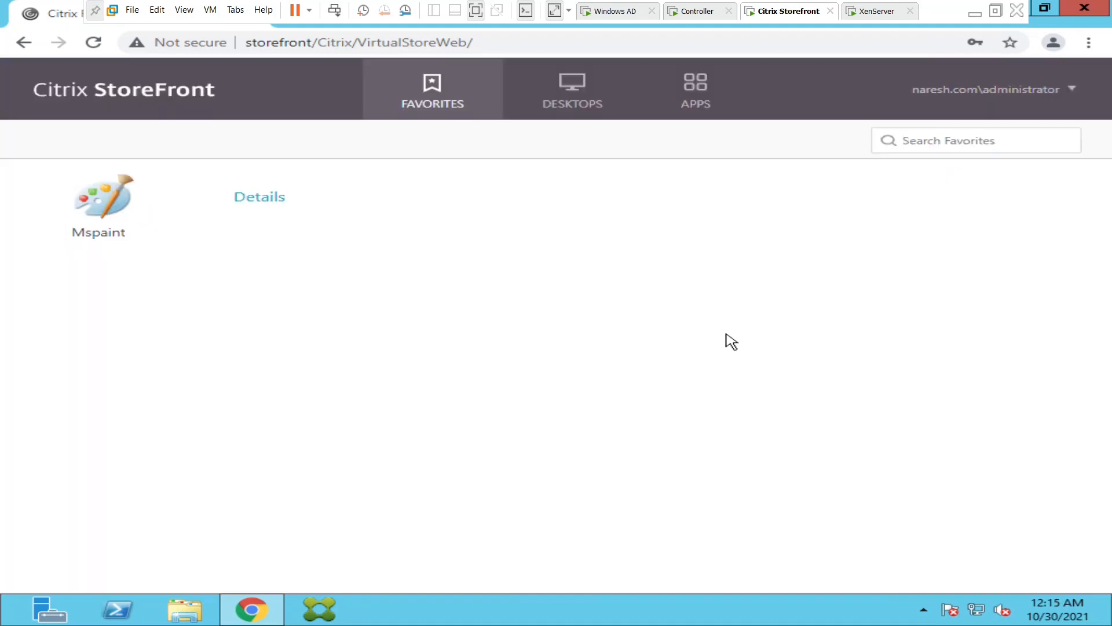
Show the available StoreFront desktops and launch the Adobe Application Testing desktop.
{"action": "left_click", "coordinate": [561, 111]}
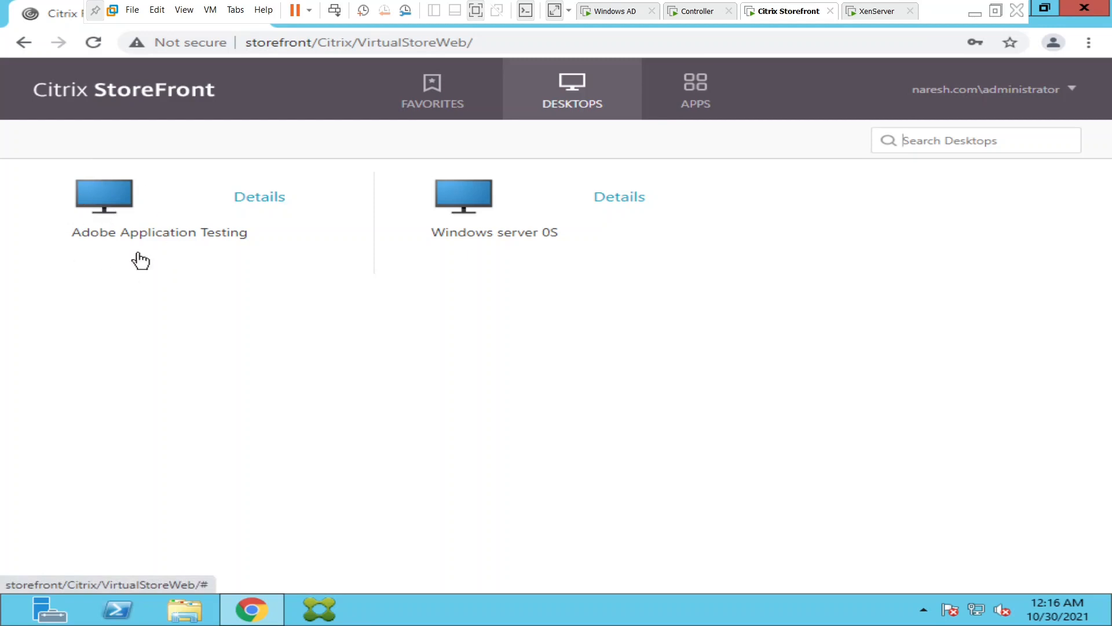
{"action": "left_click", "coordinate": [110, 202]}
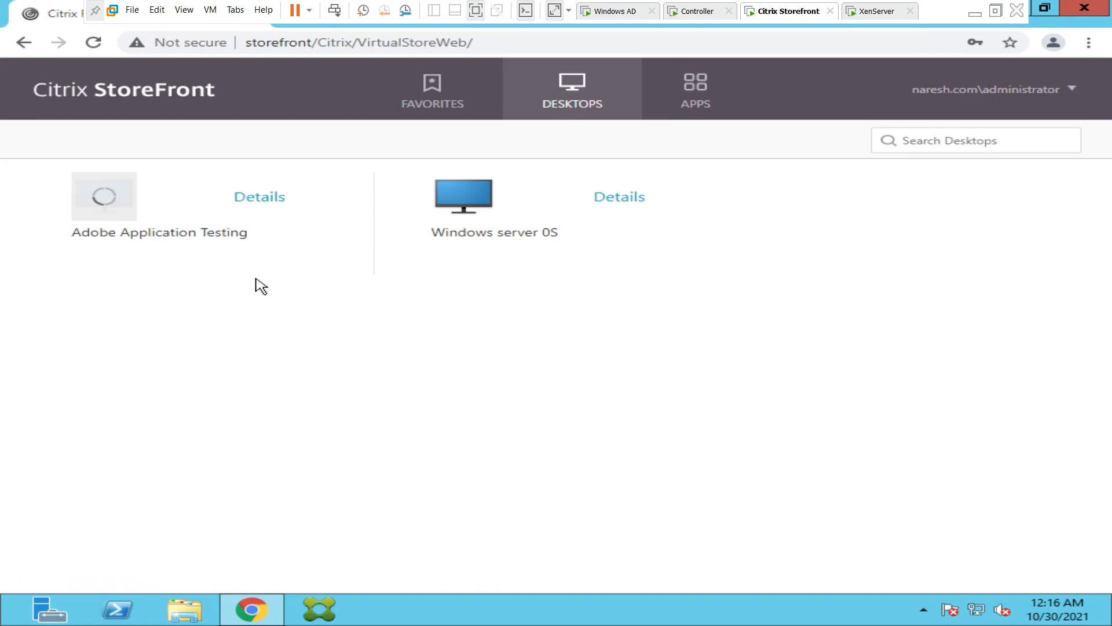